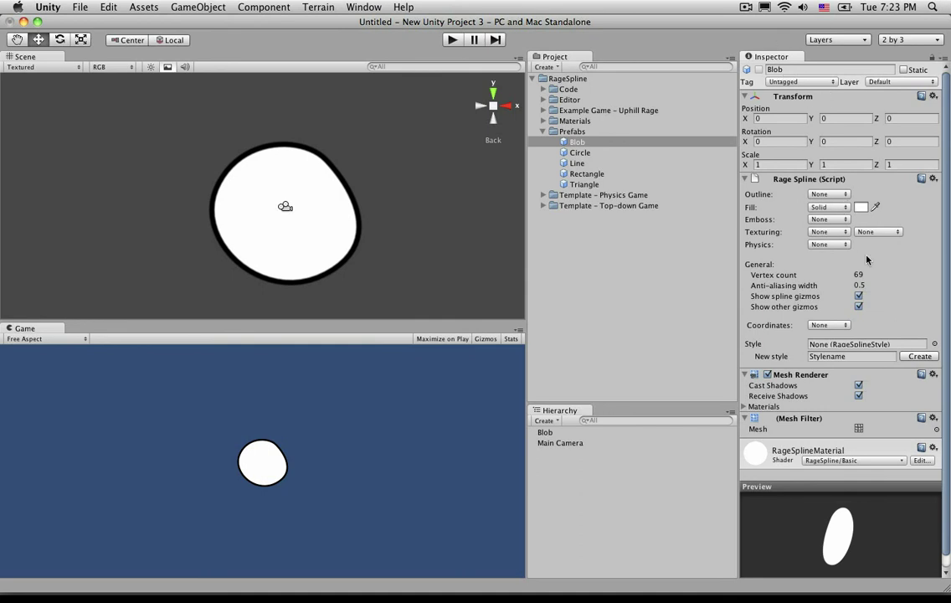
Step: Collapse the Transform component's properties and select the Blob object placed in the scene
left_click(744, 98)
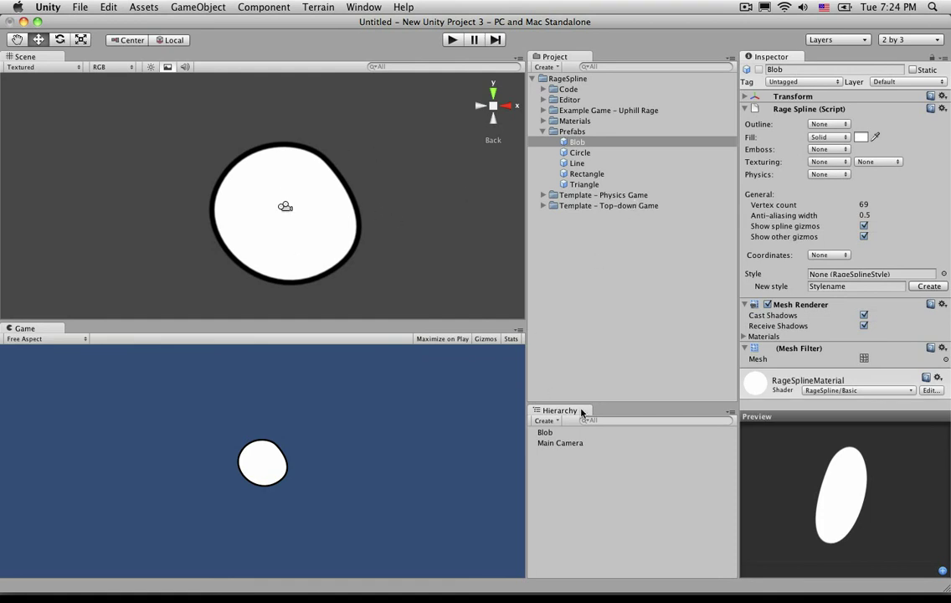
left_click(545, 432)
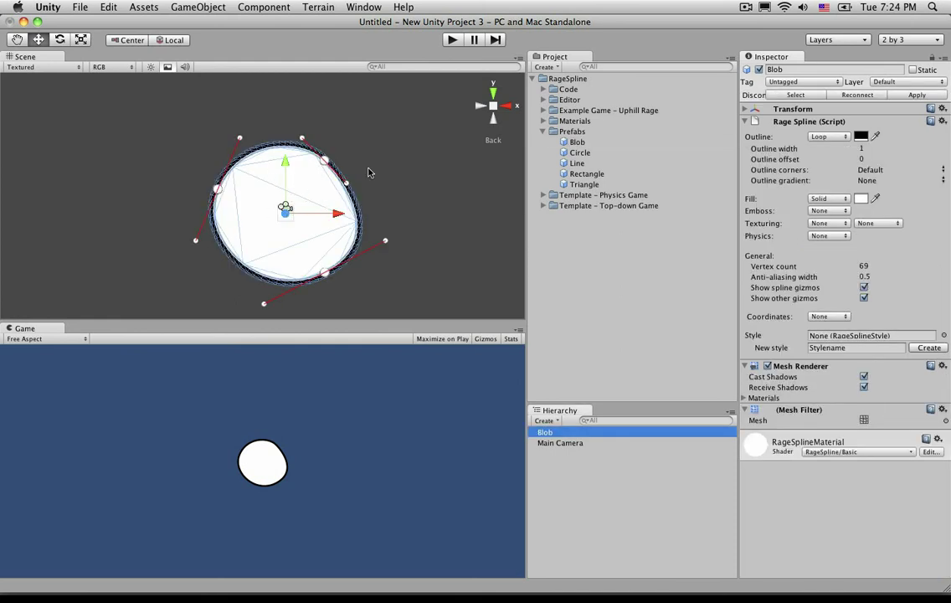
left_click(385, 172)
left_click(308, 190)
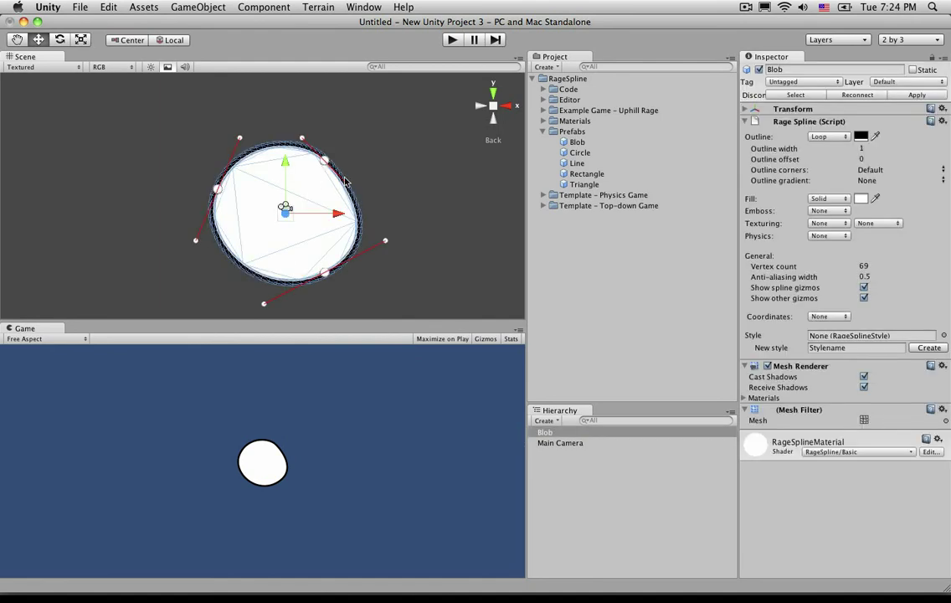
left_click(316, 211)
left_click(318, 207)
Step: Examine the Blob from the left and front views, with and without its selection, and return to the back view
left_click(481, 107)
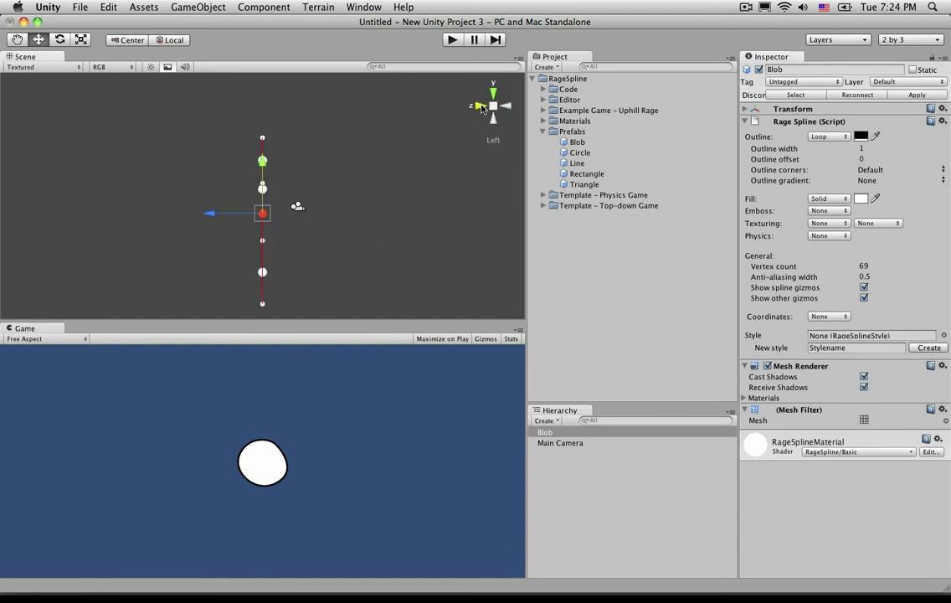
left_click(481, 107)
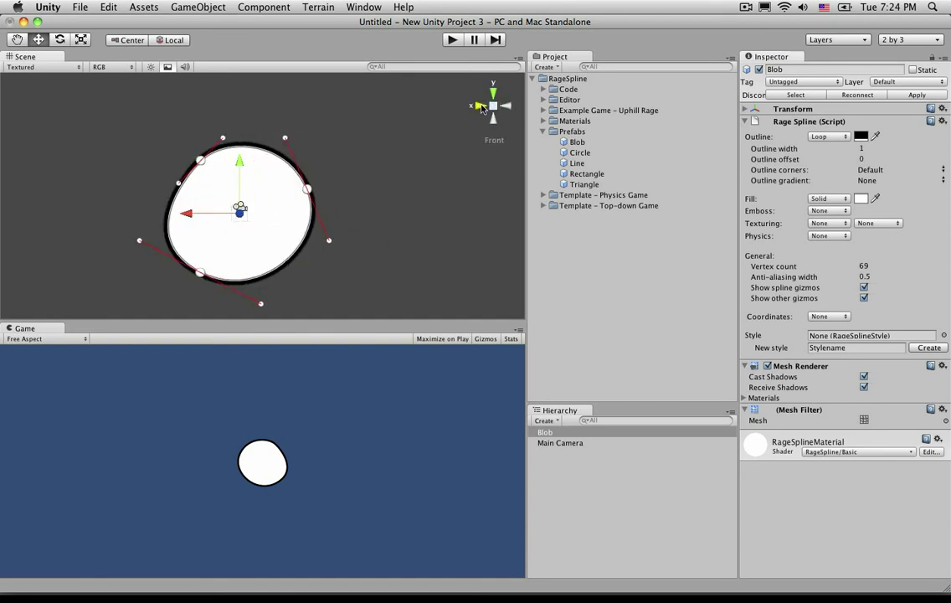
left_click(439, 186)
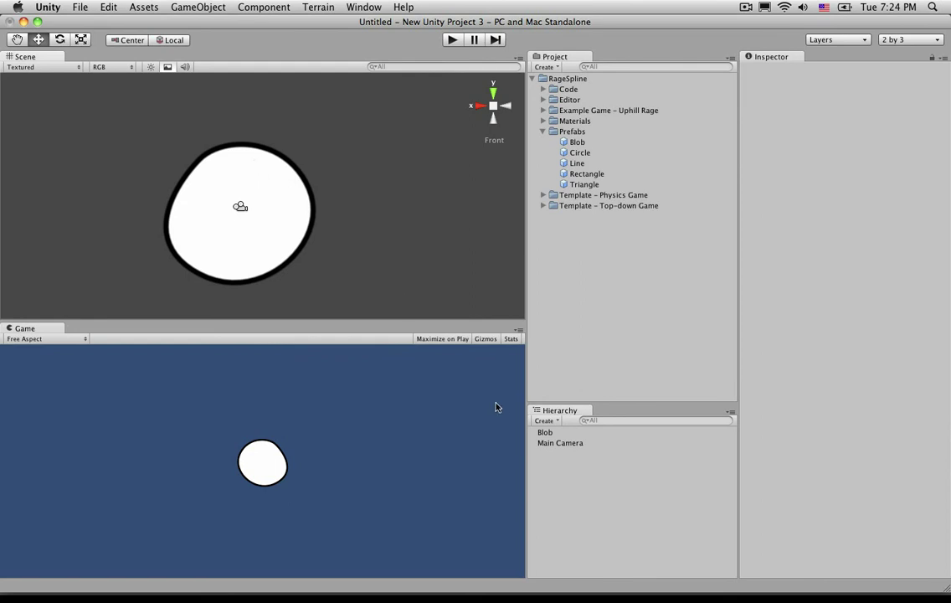
left_click(568, 434)
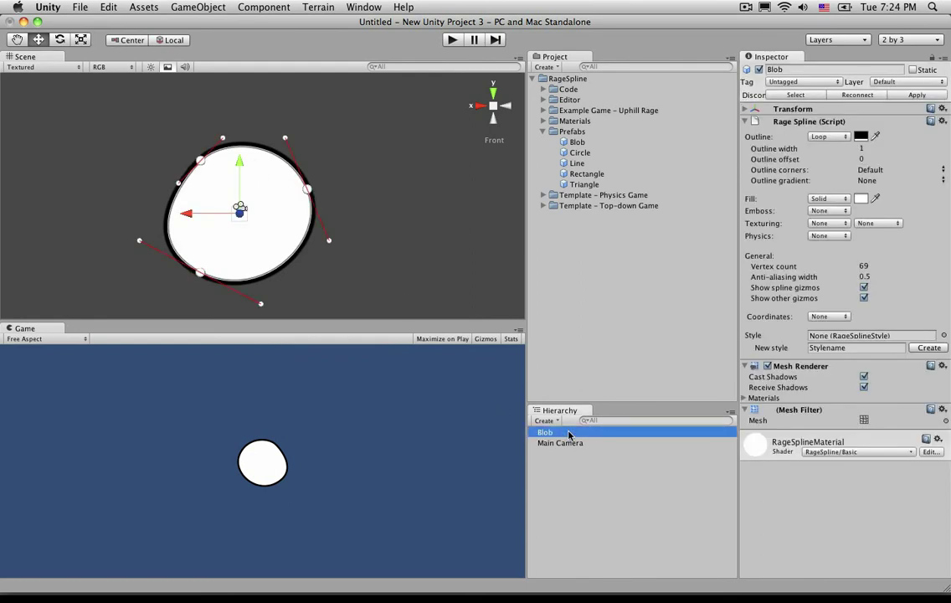
left_click(357, 293)
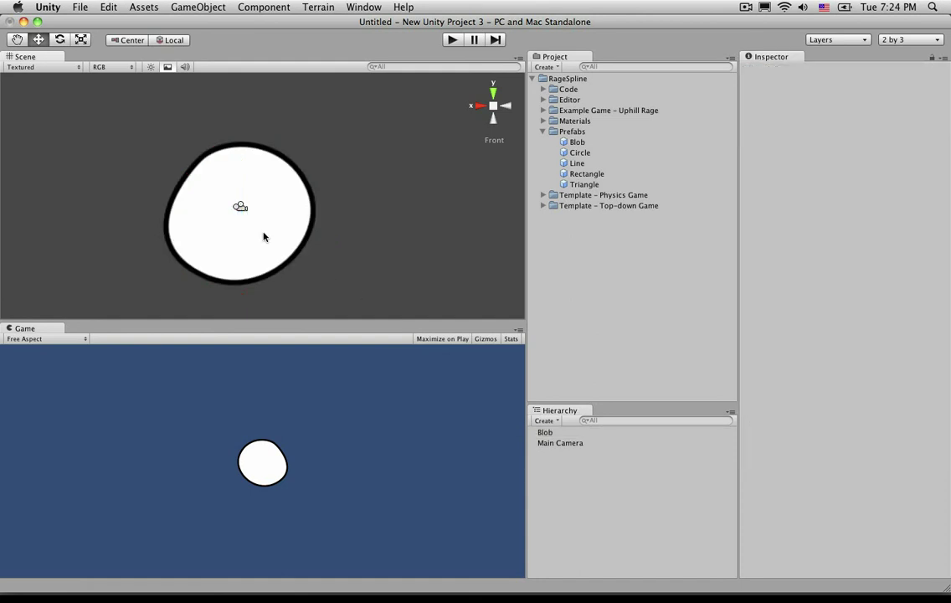
left_click(505, 107)
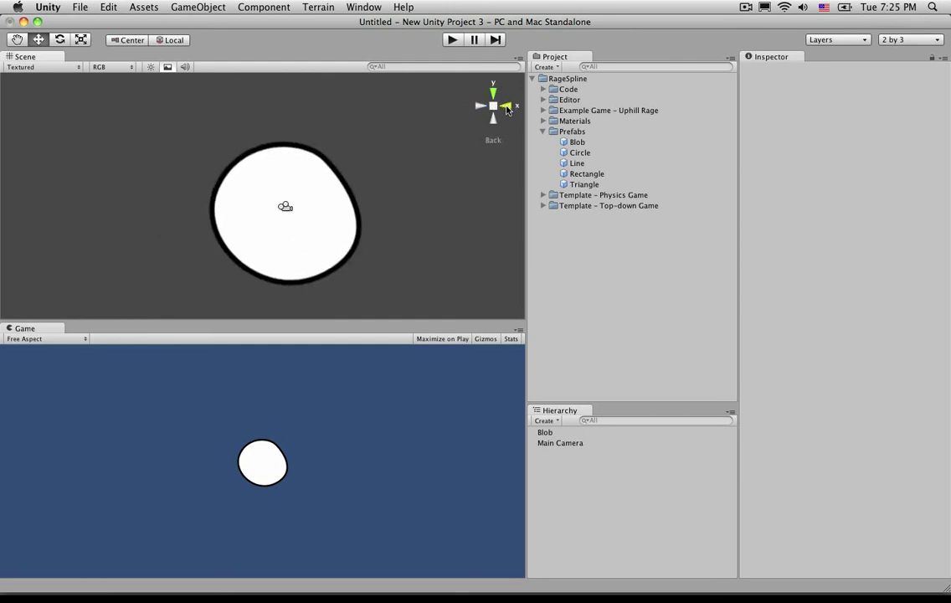
Step: Set the Blob's outline to None and check the shape unselected before selecting it again
left_click(340, 221)
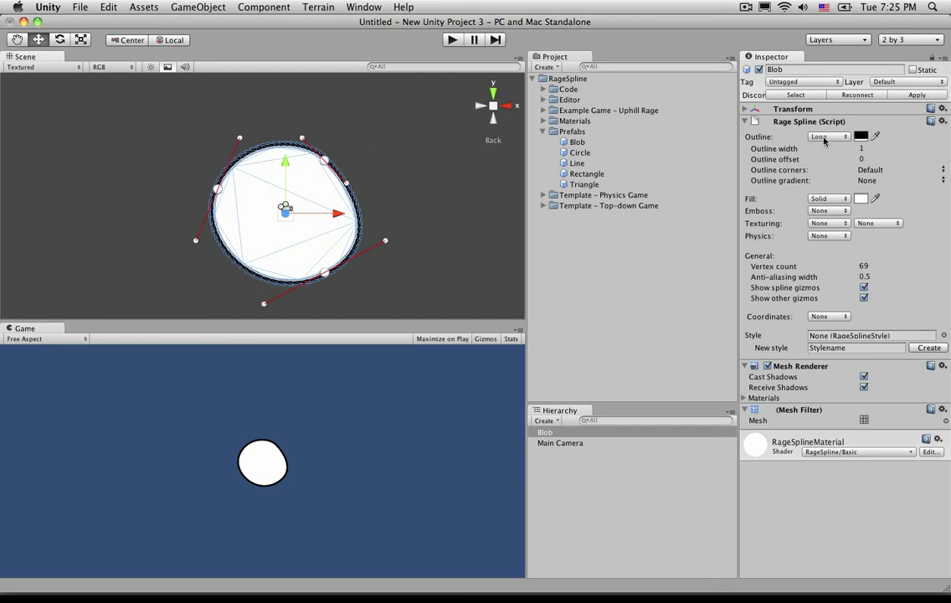
left_click(825, 137)
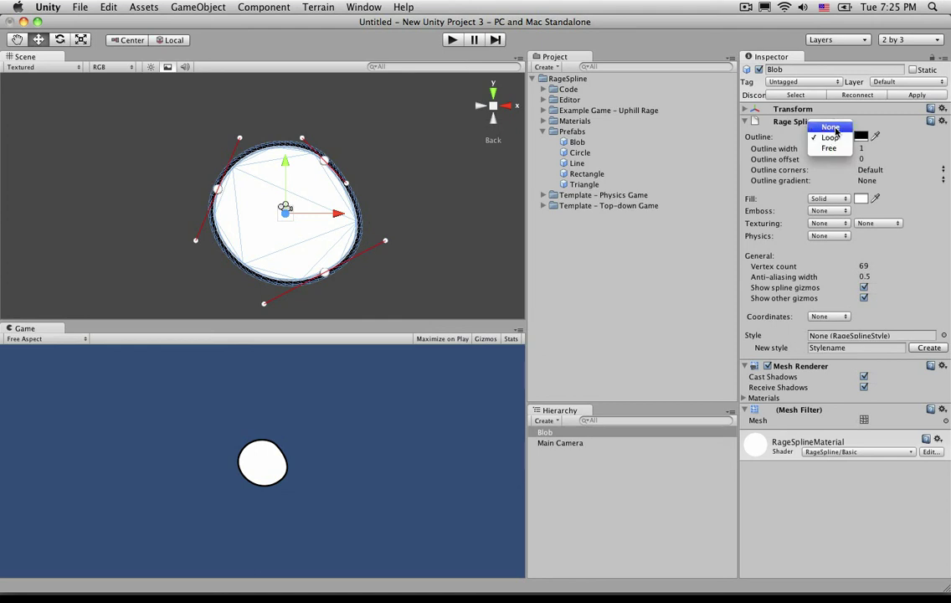
left_click(831, 127)
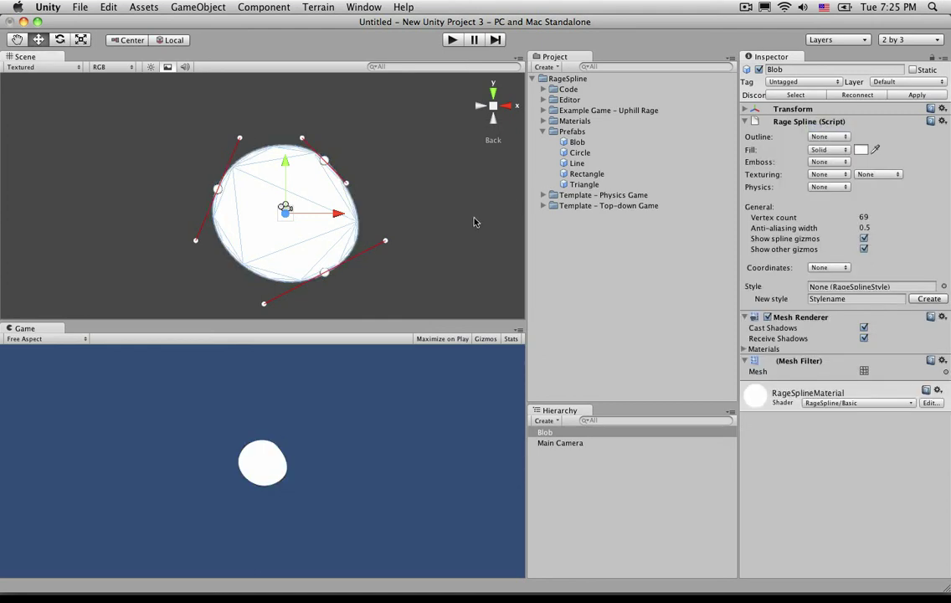
left_click(351, 241)
left_click(351, 241)
left_click(389, 191)
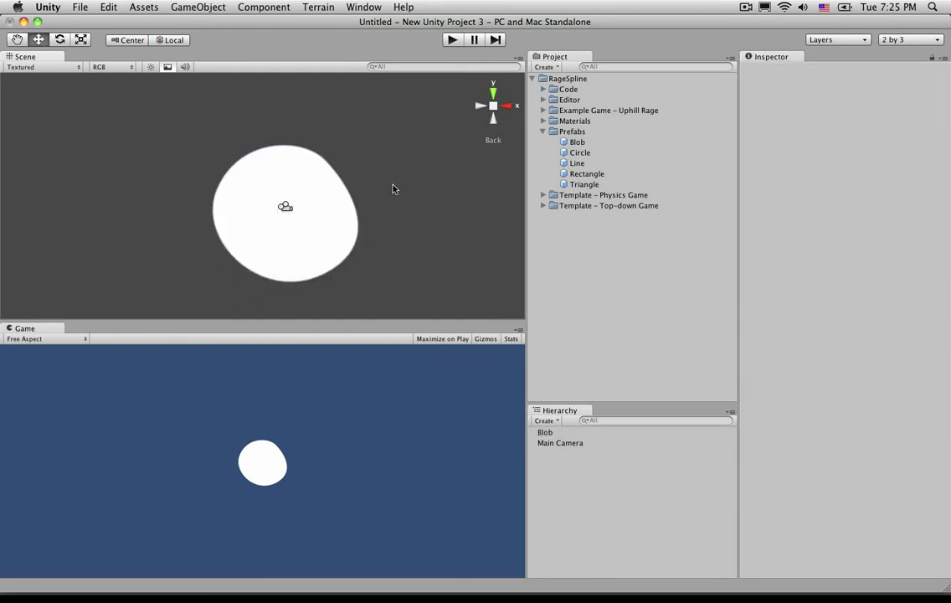
left_click(322, 218)
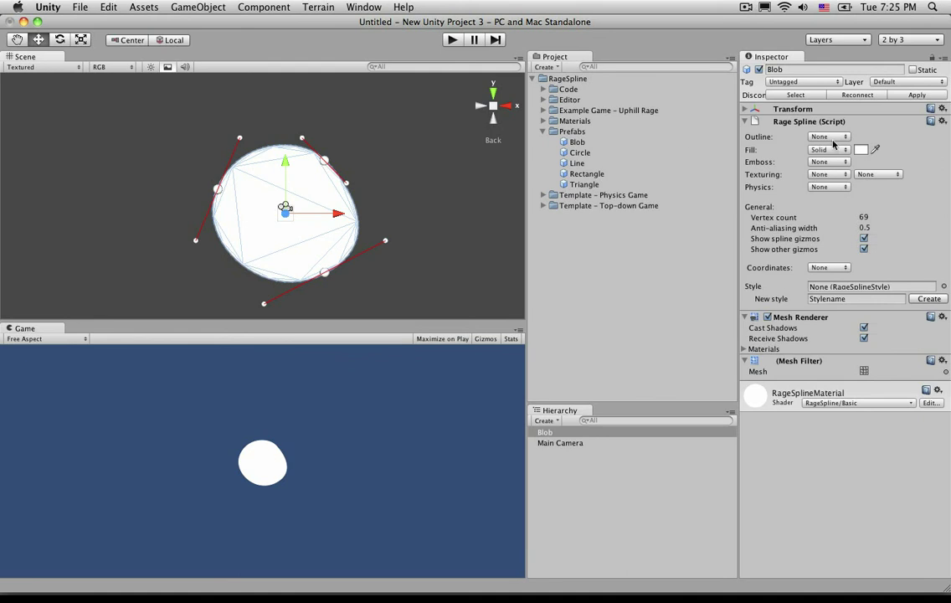
Step: Set the Blob's outline to Loop, check the shape unselected and reselect it
left_click(829, 137)
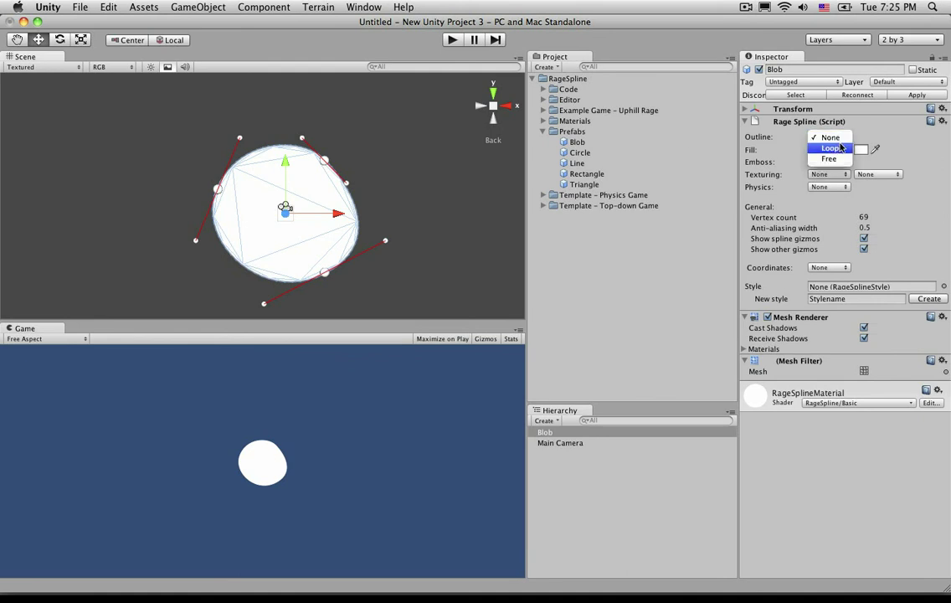
left_click(830, 148)
left_click(427, 219)
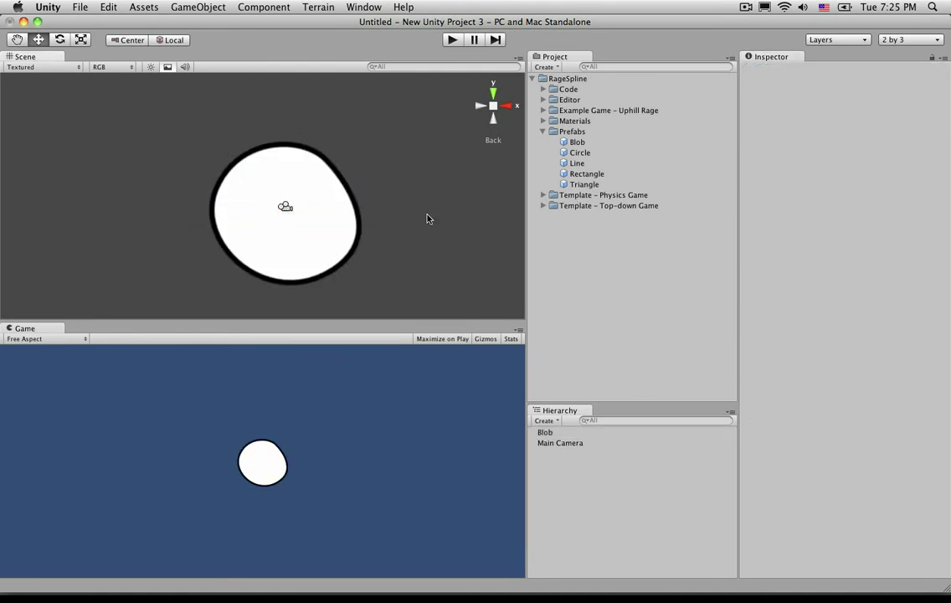
left_click(342, 215)
left_click(390, 178)
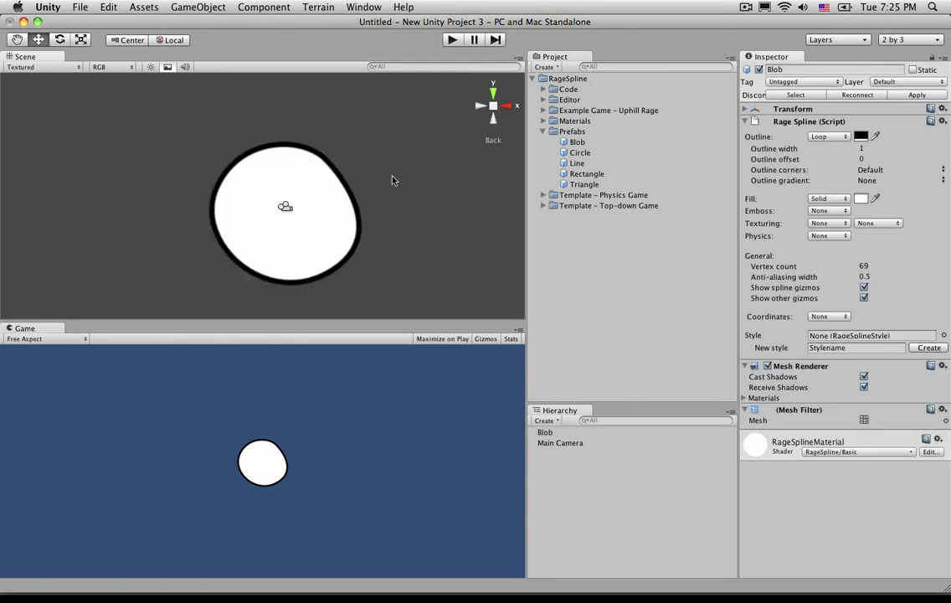
left_click(332, 210)
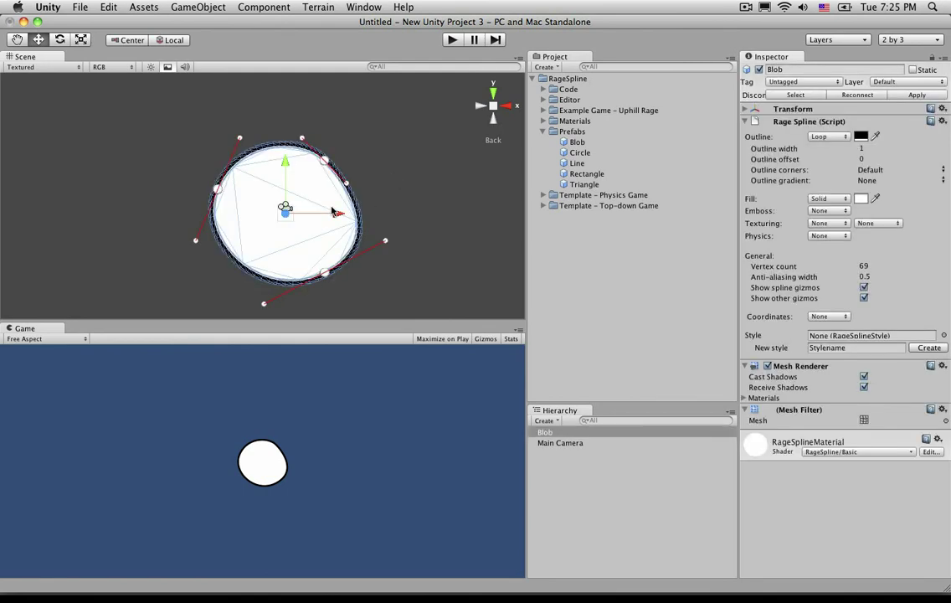
Step: Try a light red outline colour (R 251, G 94, B 94), and replace it with the blue sampled from the Game view background
left_click(860, 138)
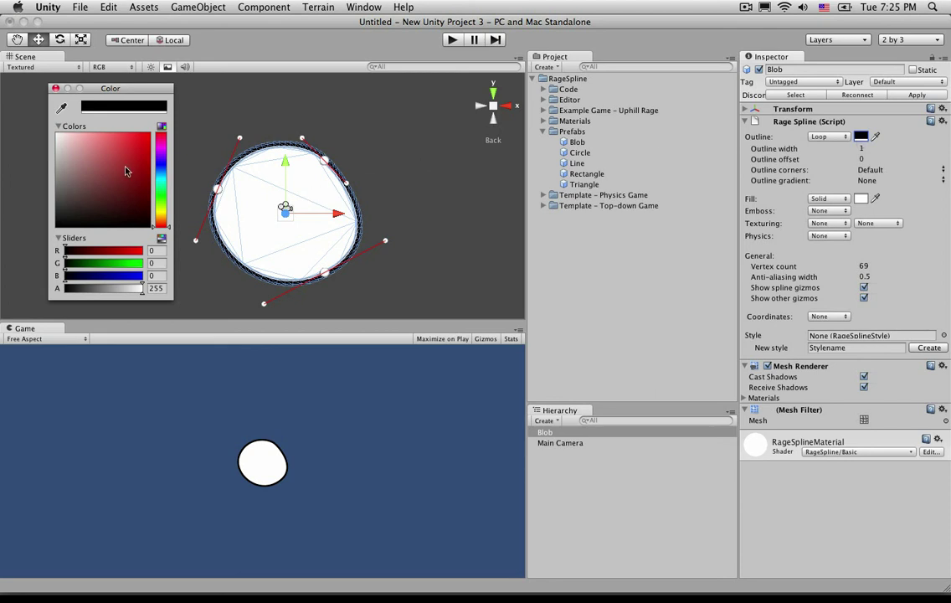
mouse_move(126, 171)
left_mouse_down()
mouse_move(144, 119)
mouse_move(133, 130)
mouse_move(153, 167)
mouse_move(114, 136)
left_mouse_up()
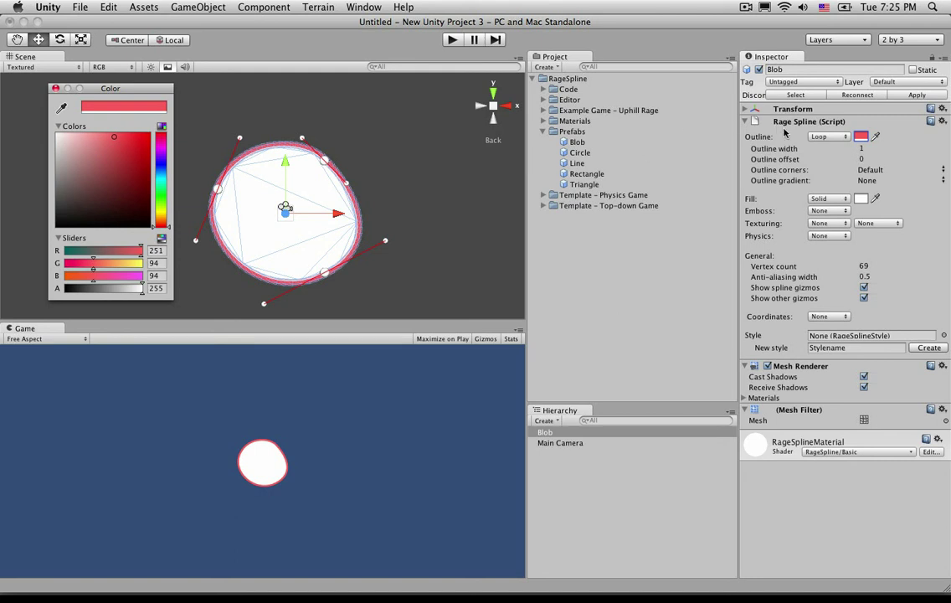
left_click(56, 88)
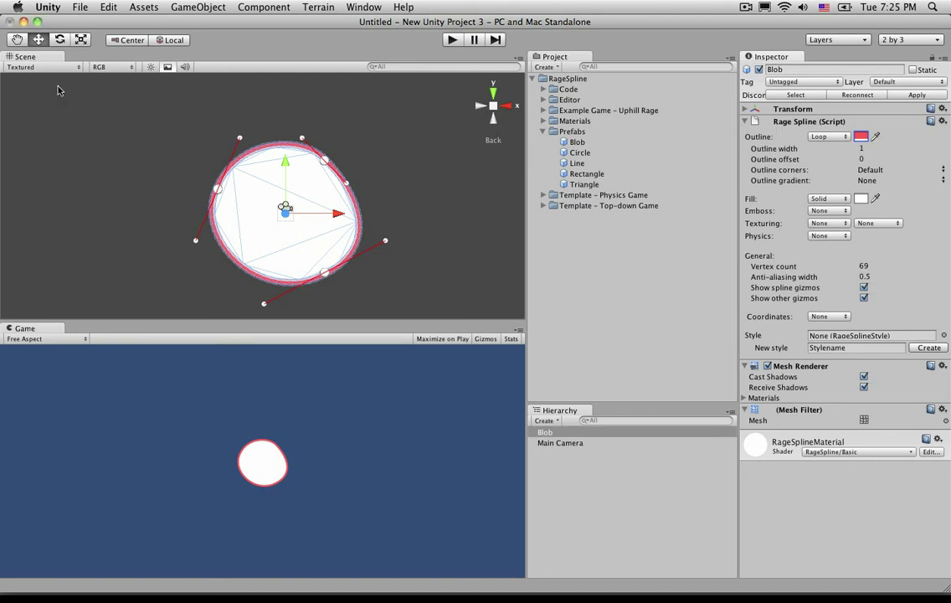
left_click(877, 138)
left_click(383, 428)
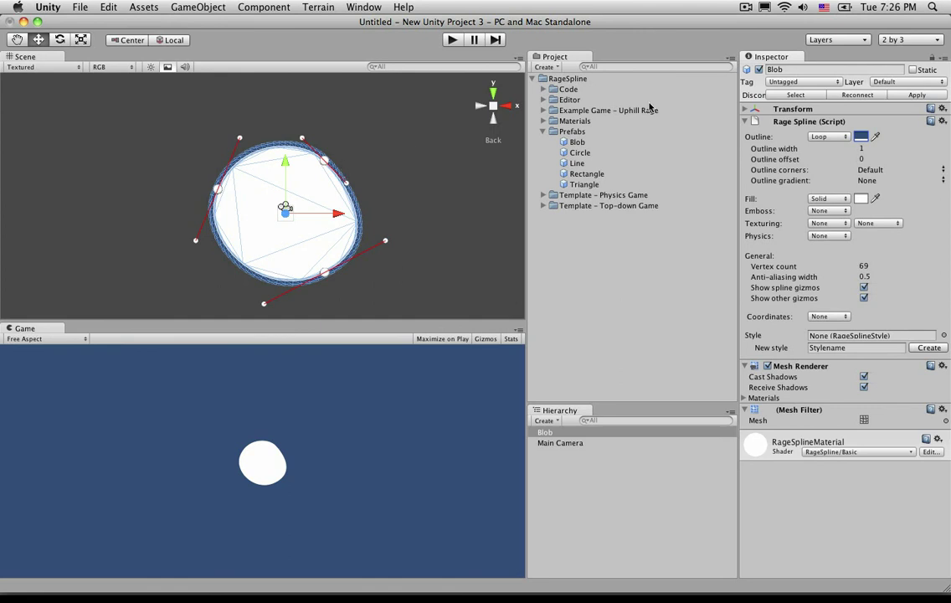
left_click(830, 137)
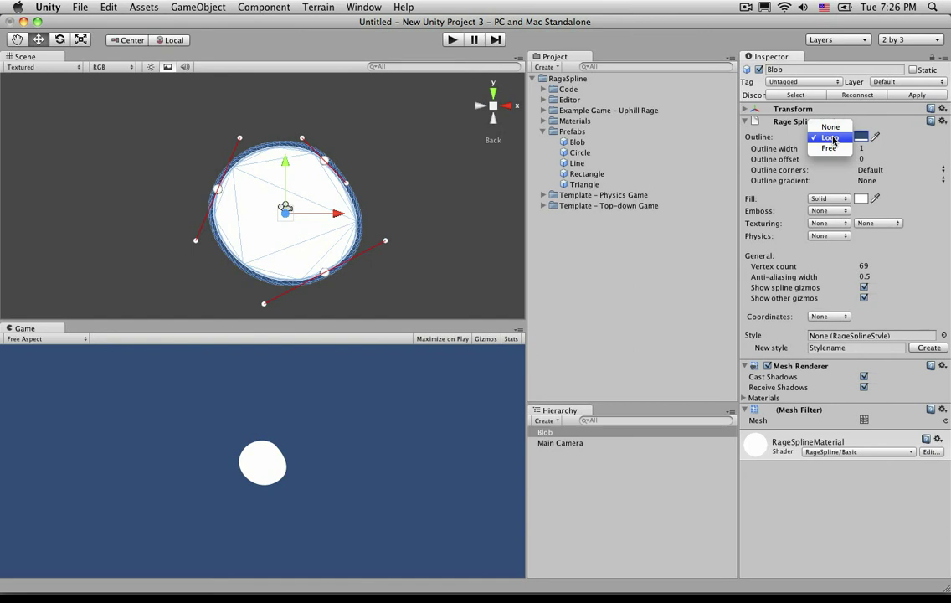
left_click(832, 139)
left_click(828, 141)
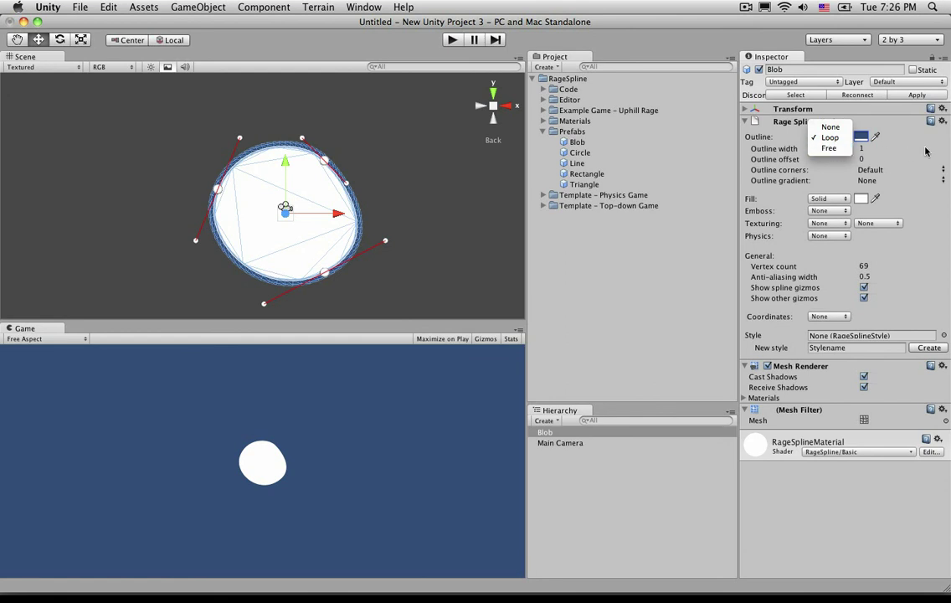
left_click(824, 136)
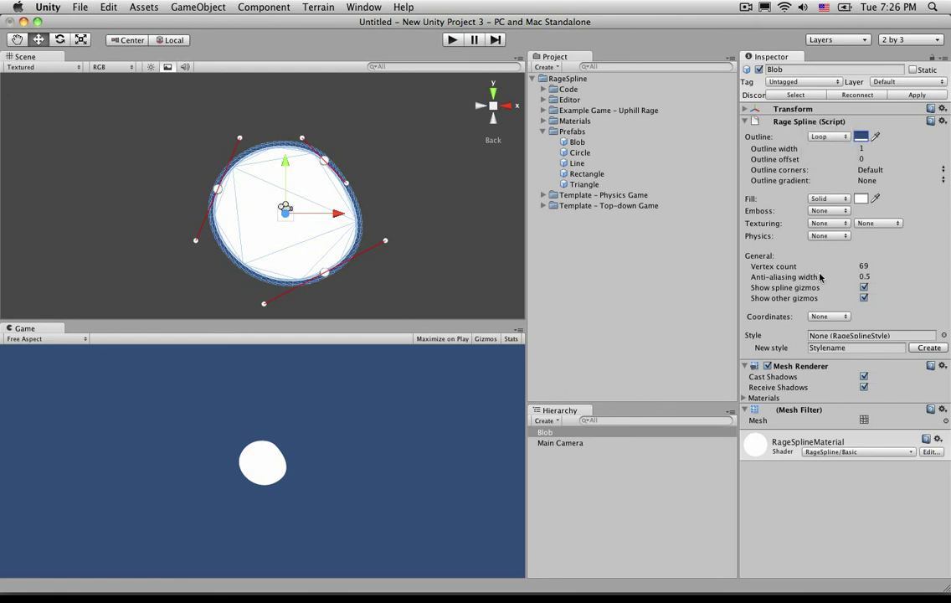
left_click(829, 136)
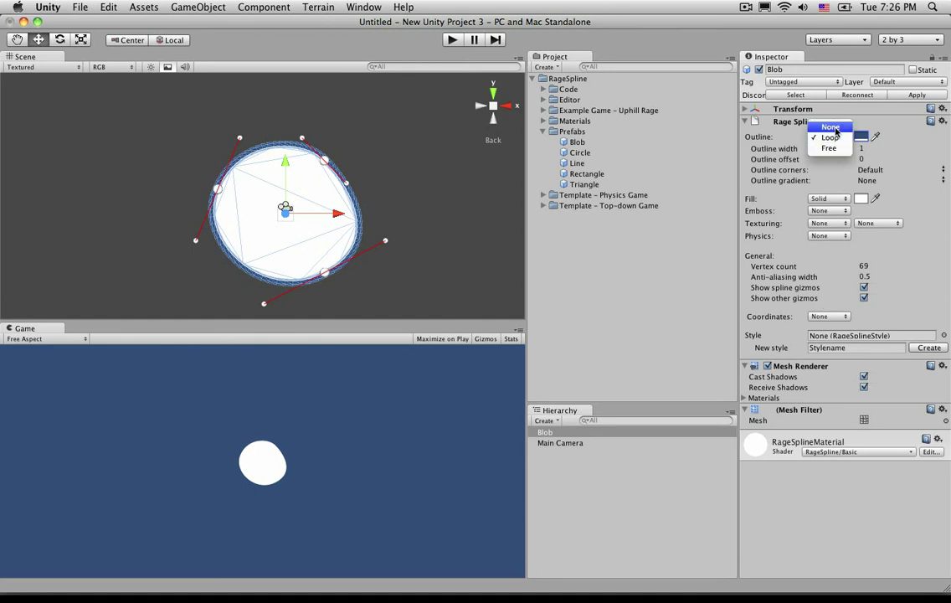
left_click(833, 137)
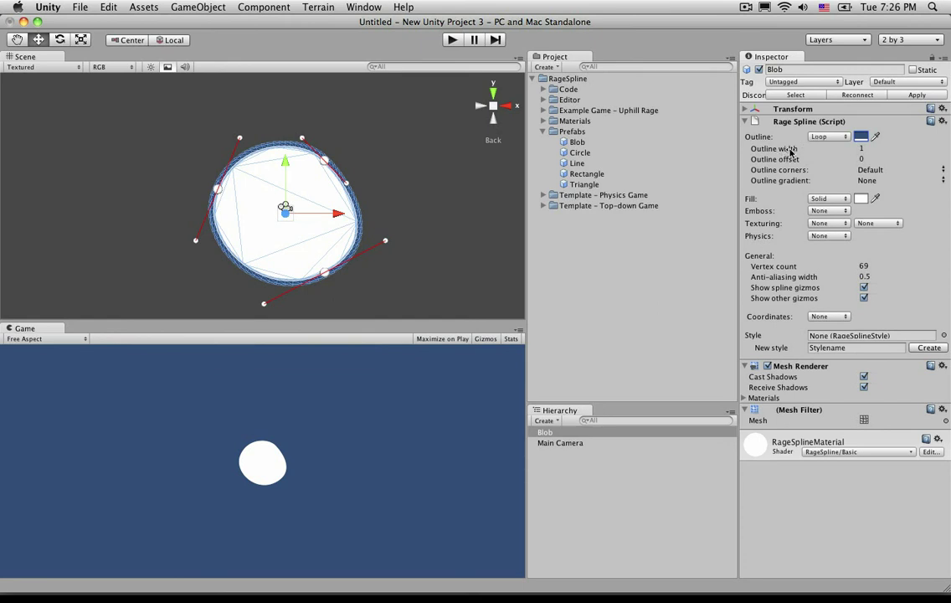
Step: Set the Blob's outline width to 5
left_click(856, 147)
left_click_drag(856, 147, 890, 148)
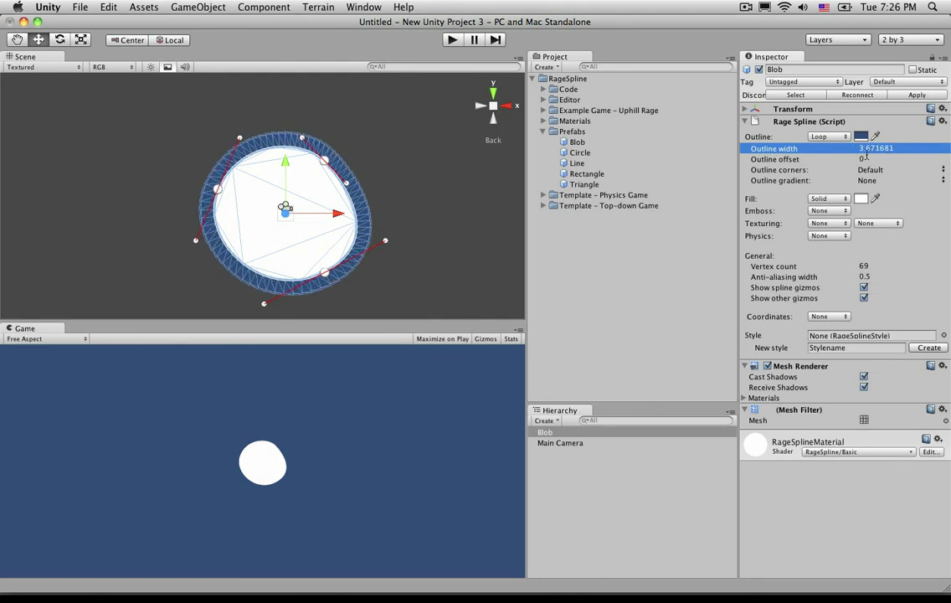
left_click(867, 152)
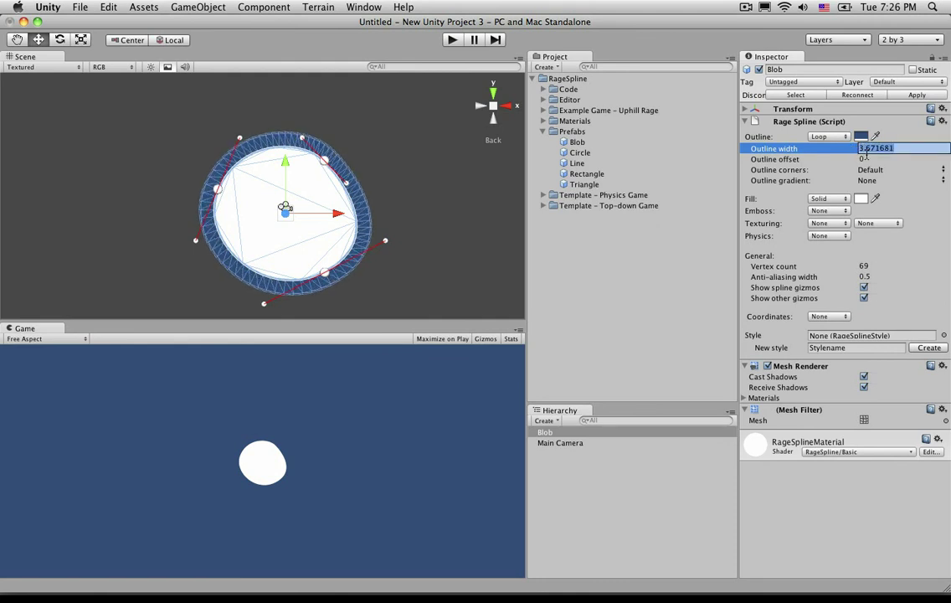
type("5")
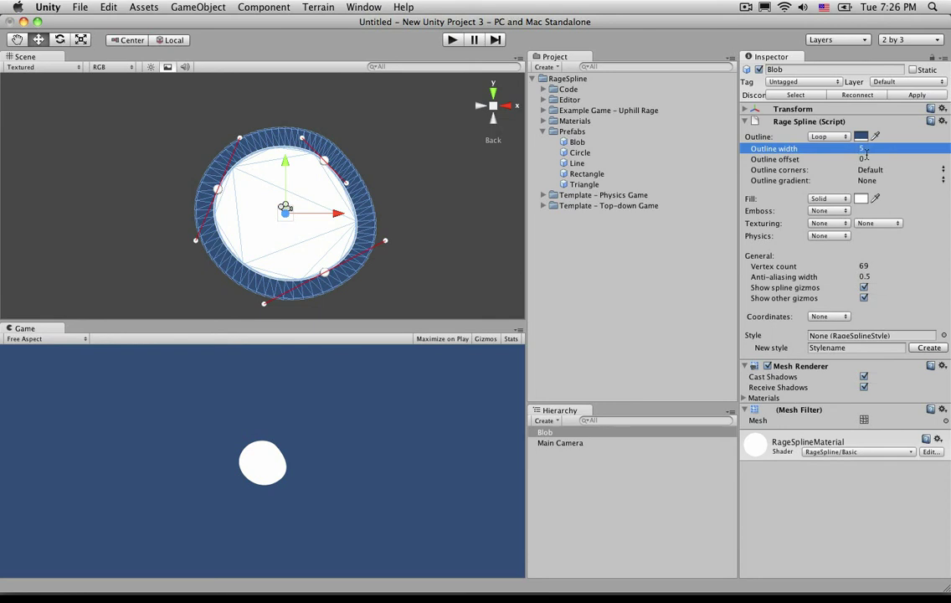
left_click(448, 179)
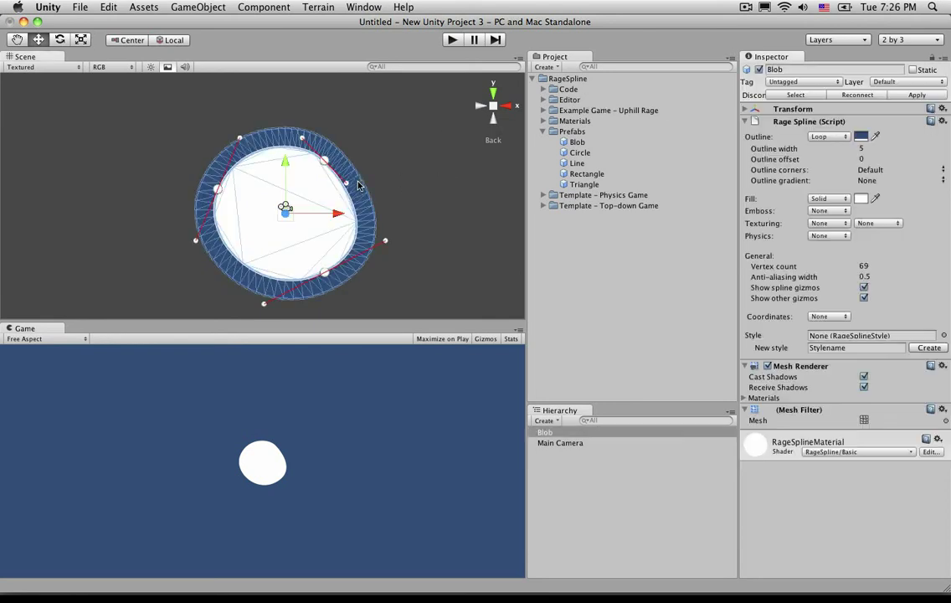
Step: Set the Blob's outline colour to black (R 0, G 0, B 0), check the shape unselected and reselect it
left_click(860, 136)
left_click_drag(55, 196, 30, 244)
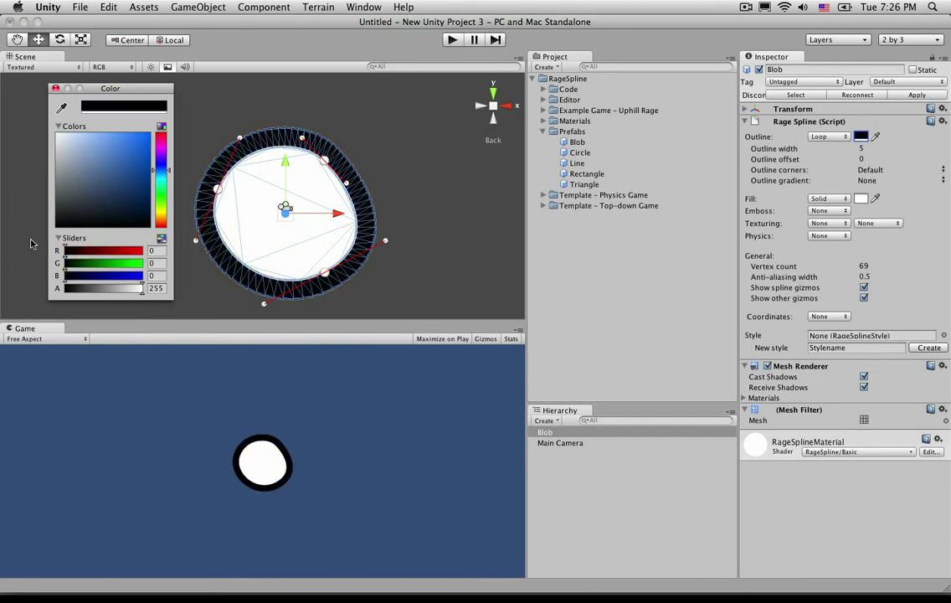
left_click(55, 89)
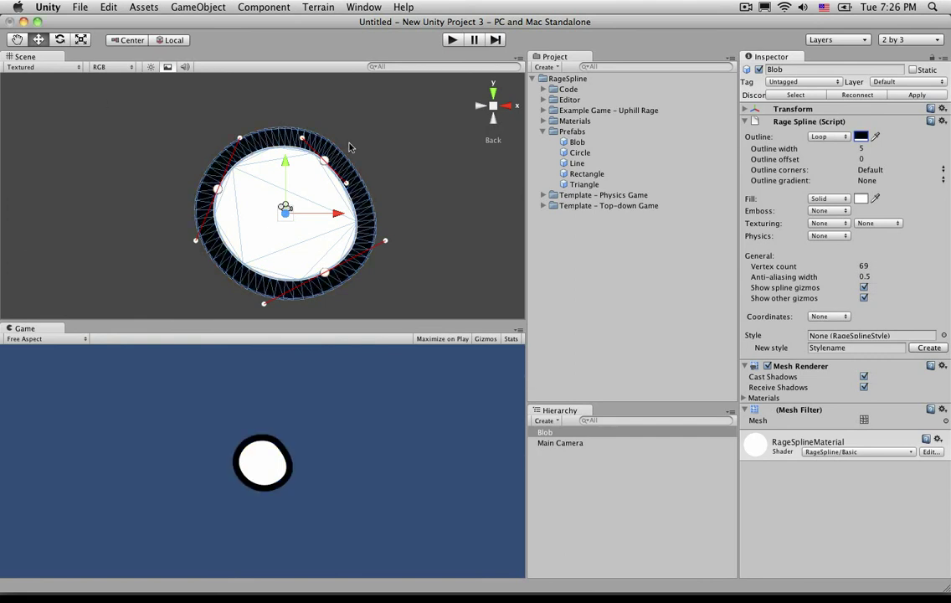
left_click(350, 144)
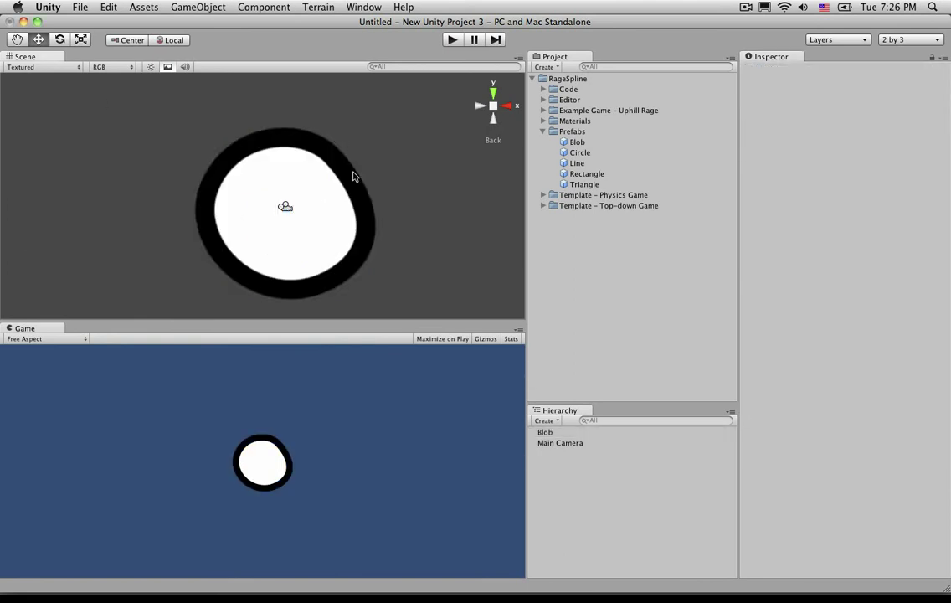
left_click(318, 159)
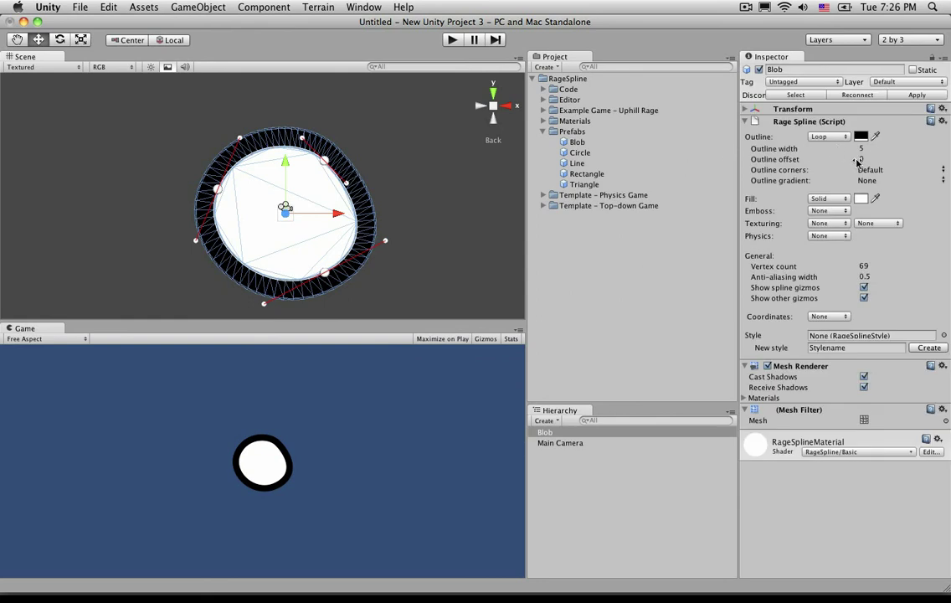
Step: Try an outline offset of about 6.5 on the Blob, and set the offset back to 0
left_click_drag(860, 159, 950, 149)
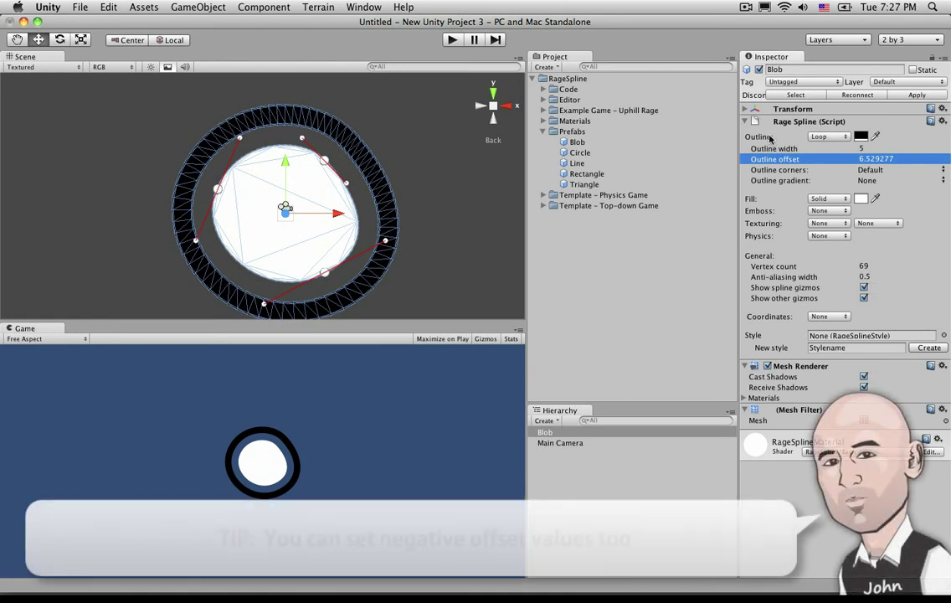
left_click_drag(859, 164, 862, 162)
left_click(863, 161)
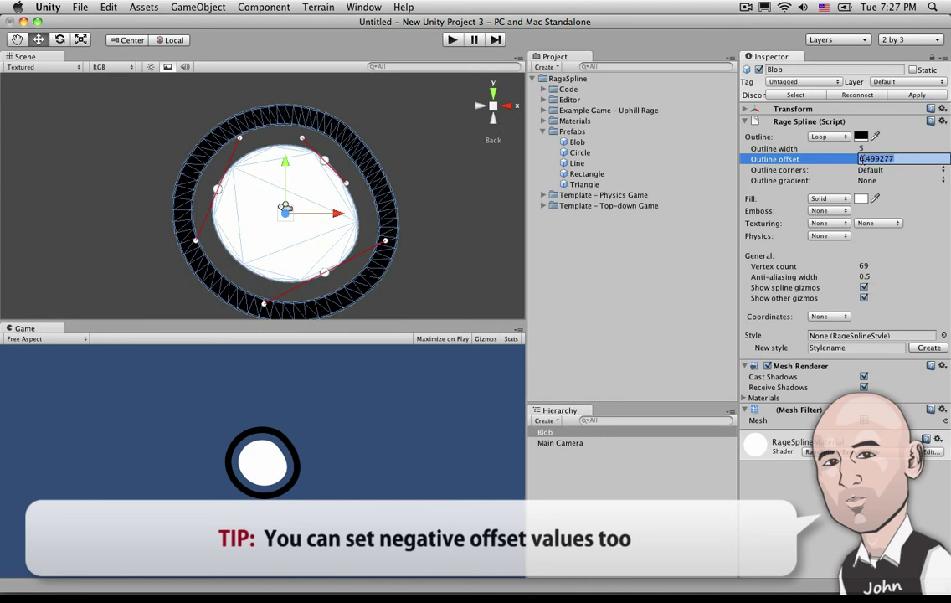
type("0")
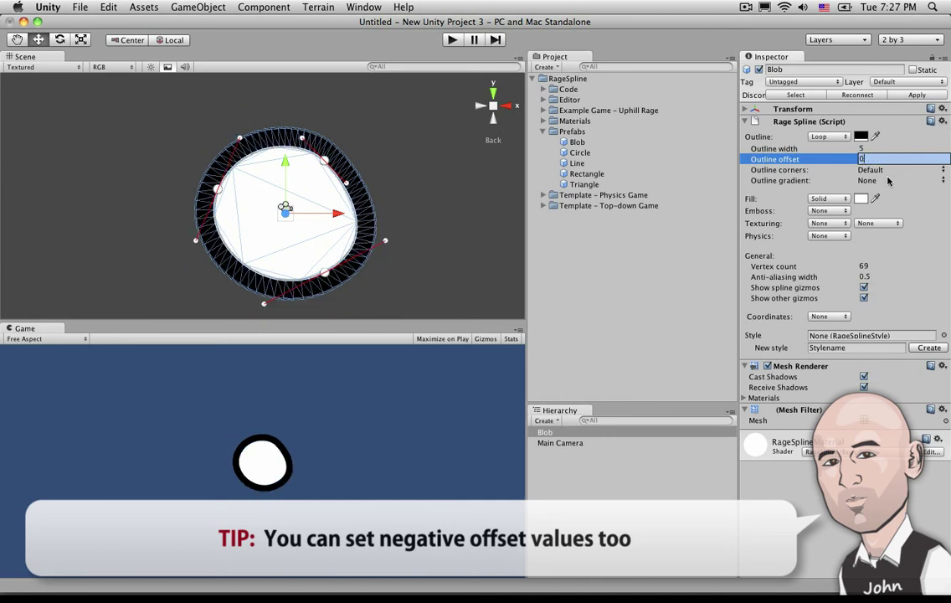
key("Return")
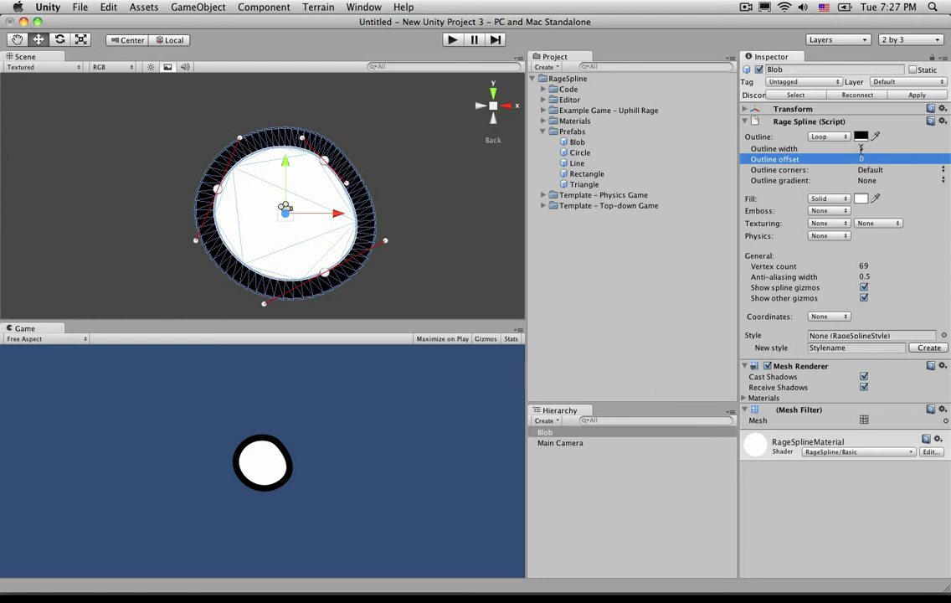
Step: Set the Blob's outline width to 1, check the shape unselected and reselect it
left_click(860, 148)
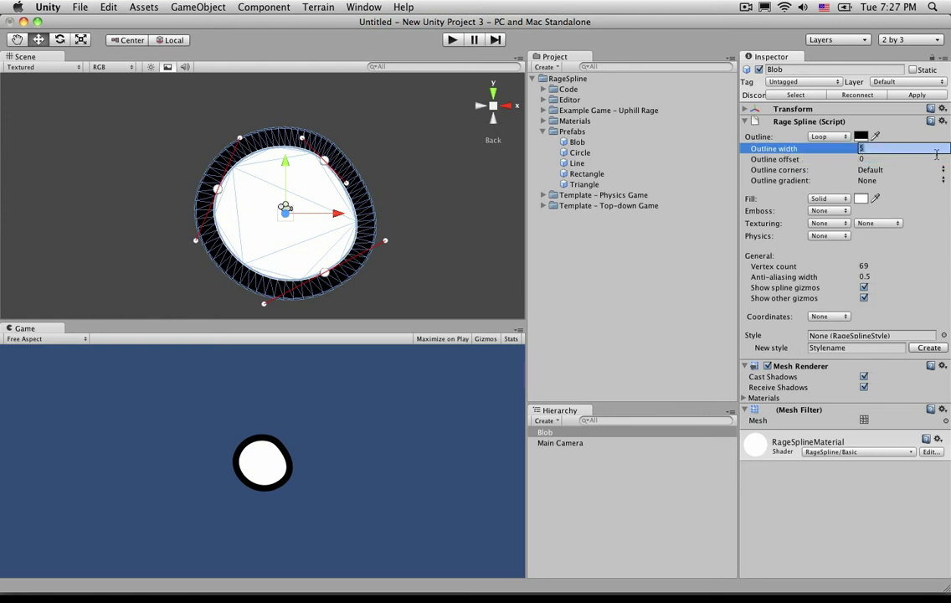
type("1")
left_click(388, 162)
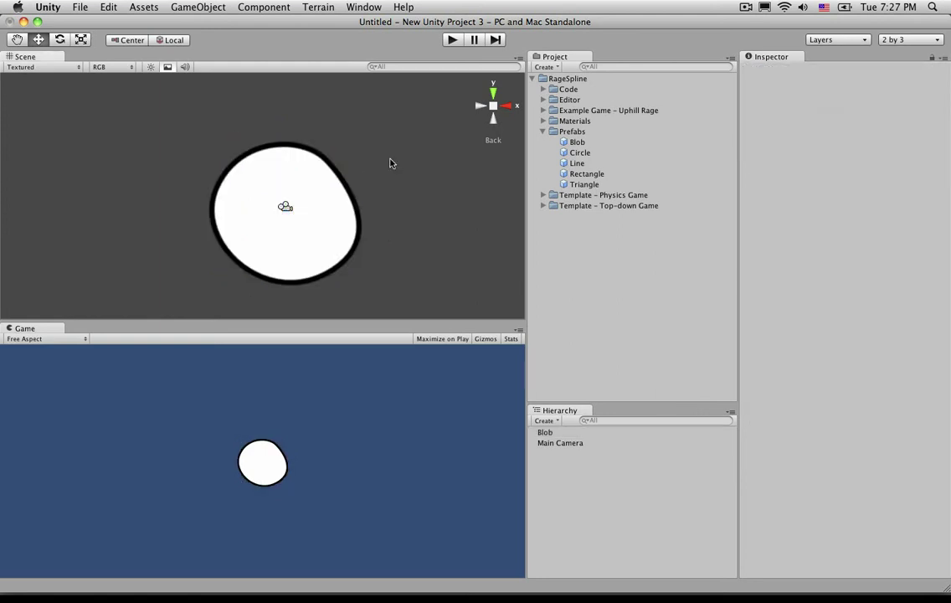
left_click(322, 187)
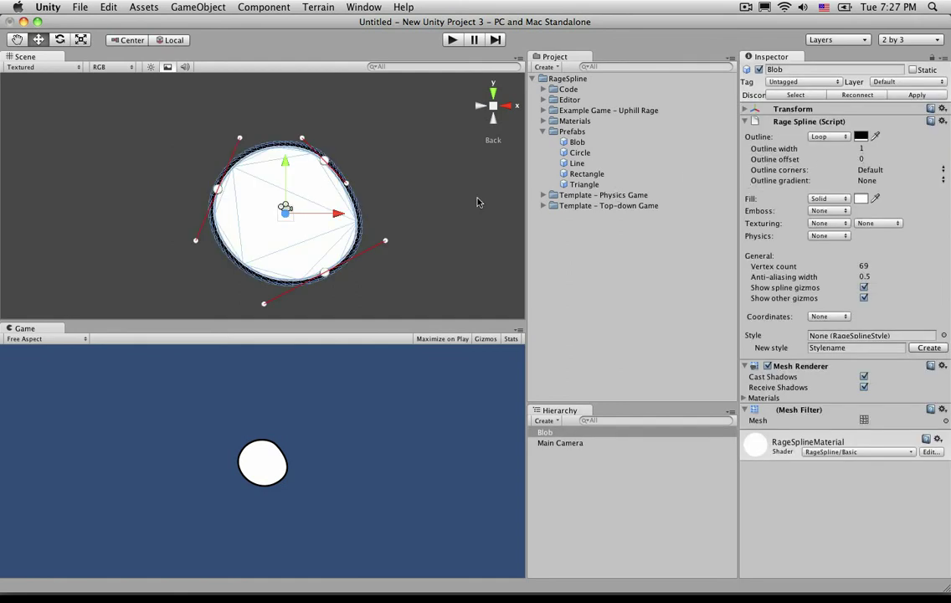
Step: Pull the Blob's upper-right control point outward and bend its two tangent handles inward to form a sharp corner
left_click_drag(326, 163, 369, 147)
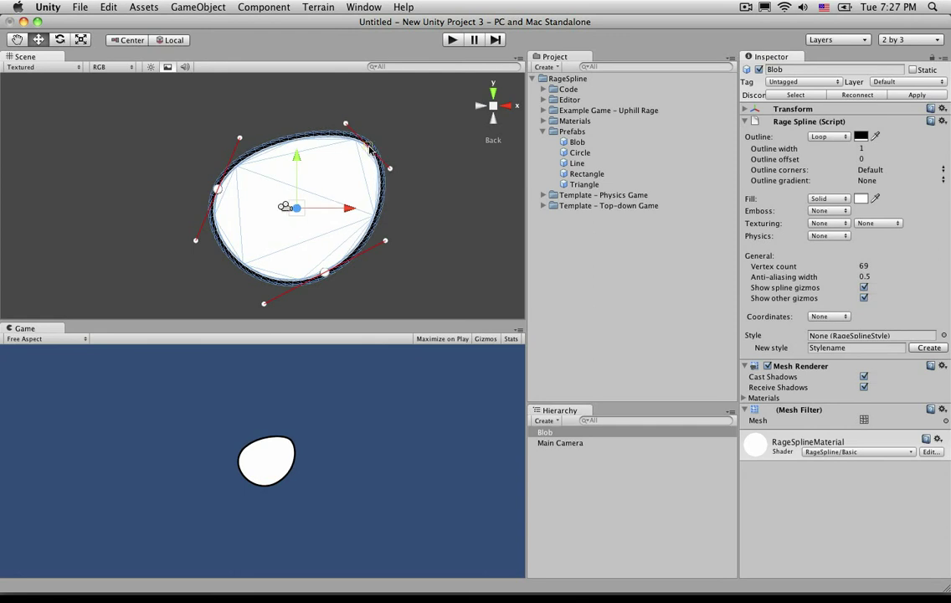
left_click_drag(388, 170, 368, 176)
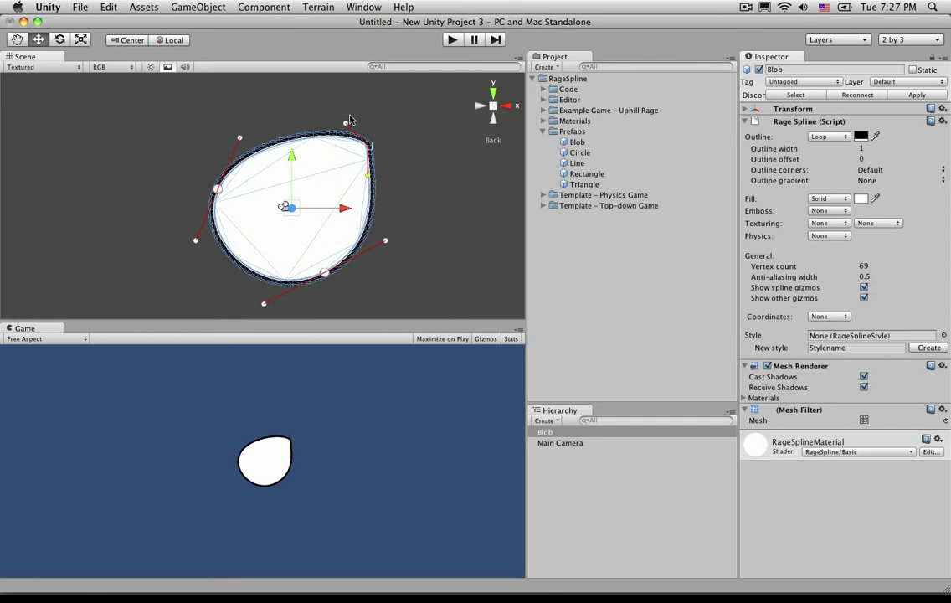
left_click_drag(346, 126, 343, 146)
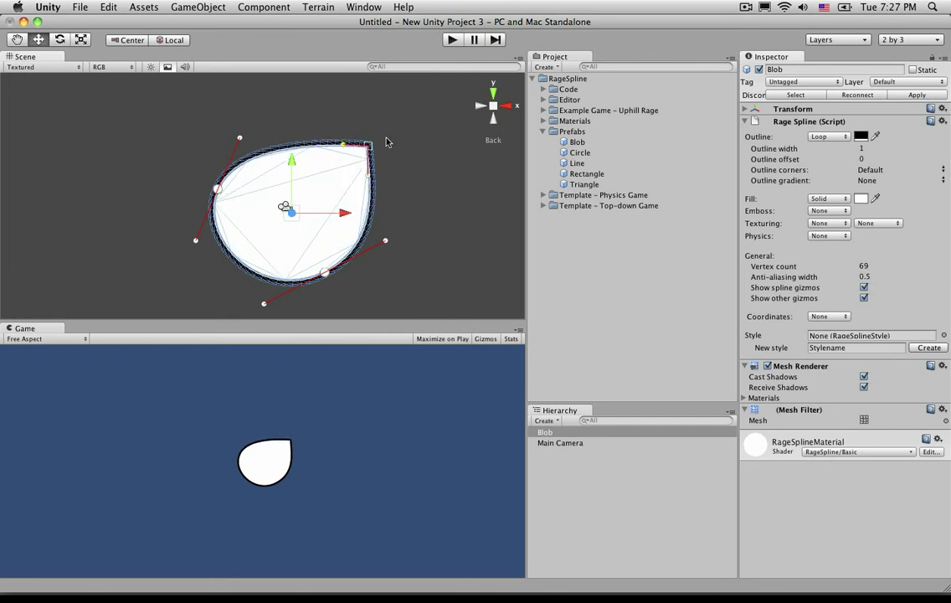
Step: Fine-tune both tangent handles of the sharp corner at close range, angling them slightly further into the Blob
scroll(394, 148, "up", 8)
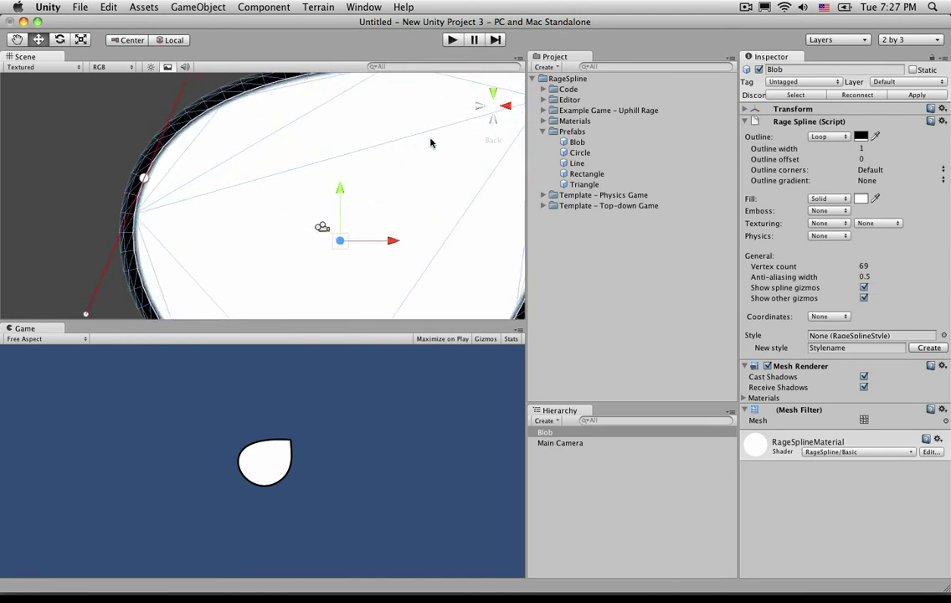
left_click(16, 40)
left_click_drag(285, 151, 265, 134)
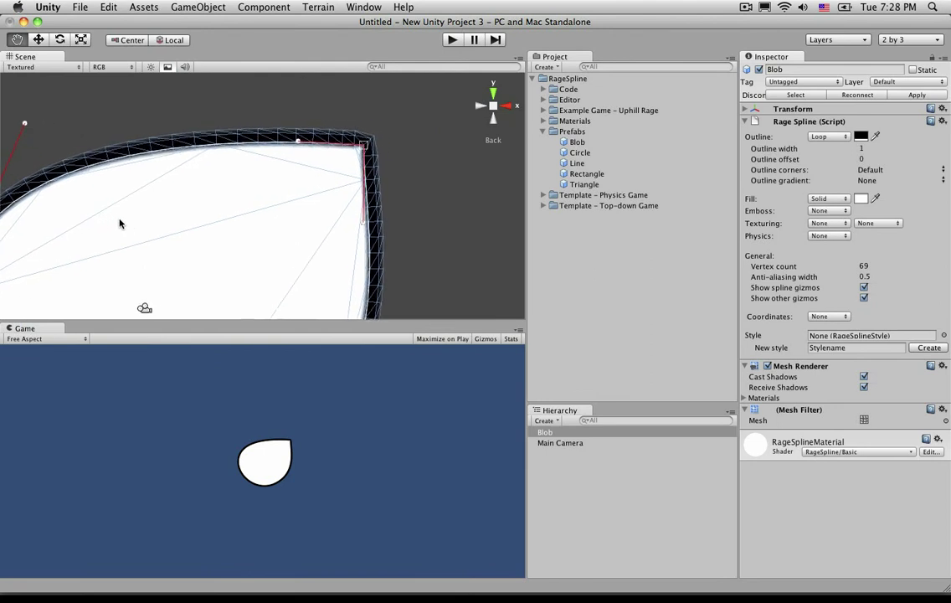
scroll(232, 172, "down", 2)
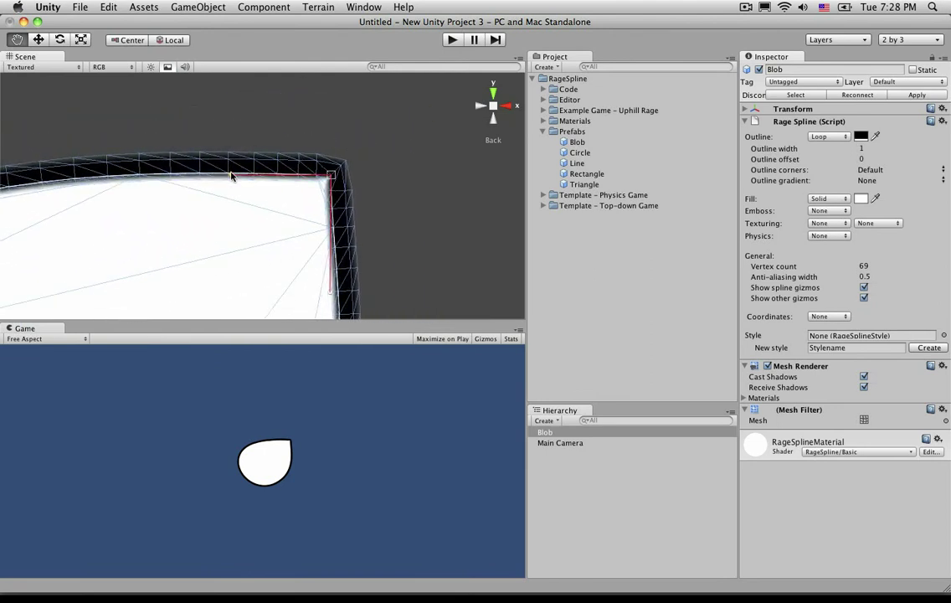
scroll(336, 200, "down", 2)
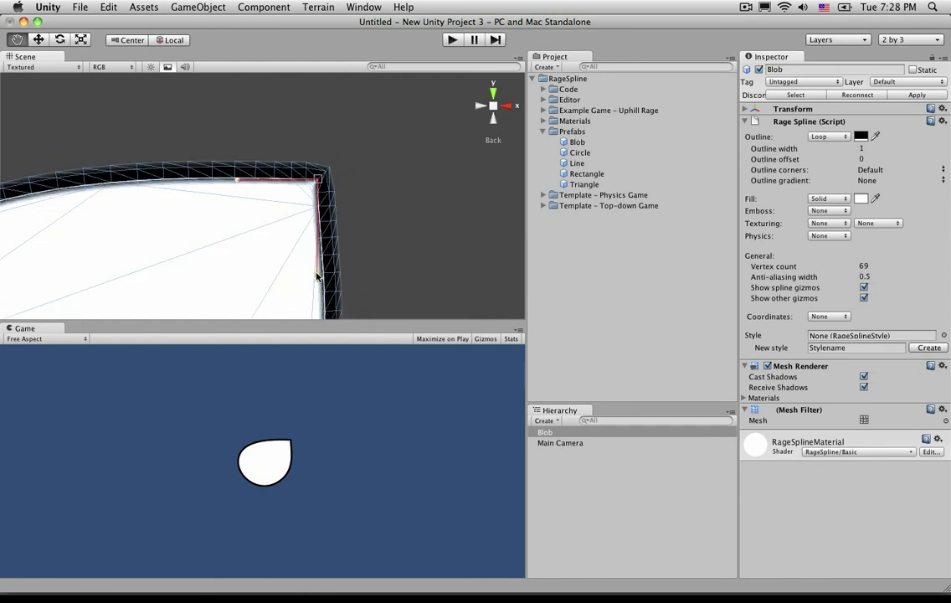
left_click_drag(317, 277, 302, 269)
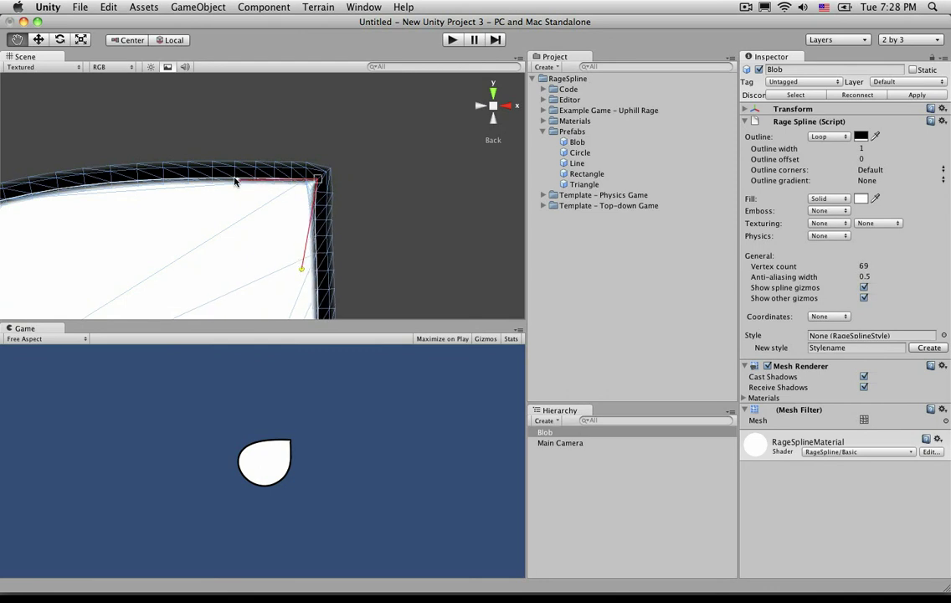
left_click_drag(235, 180, 237, 183)
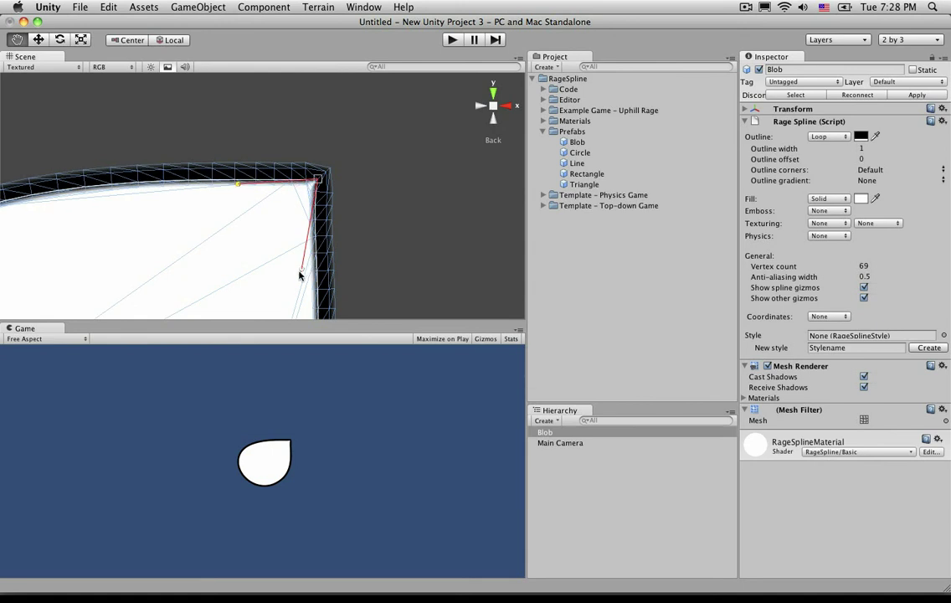
mouse_move(300, 271)
left_mouse_down()
mouse_move(312, 270)
mouse_move(303, 269)
left_mouse_up()
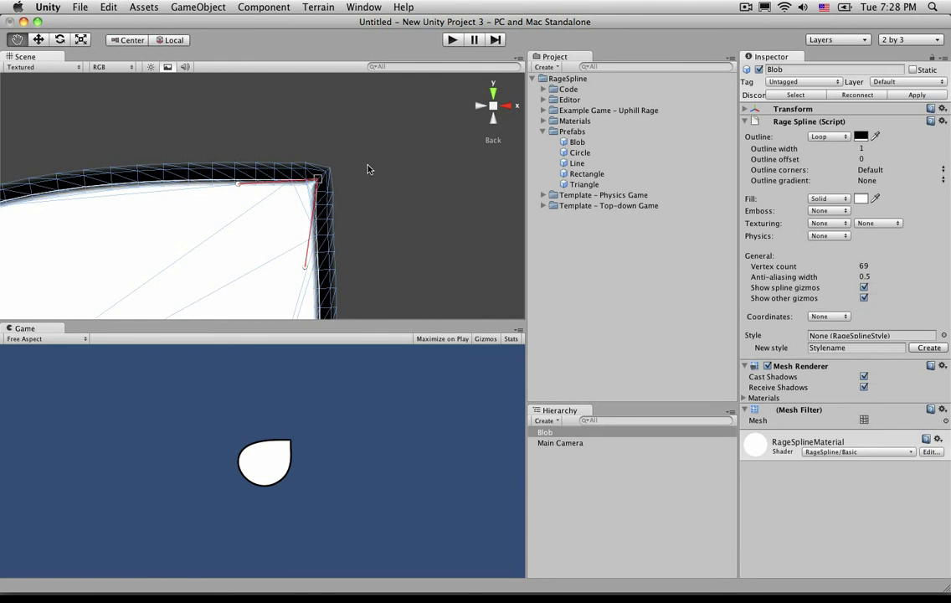
Step: Examine the outline's sharp corner without the Blob's gizmos by selecting the Main Camera, and reselect the Blob
left_click_drag(367, 169, 429, 233)
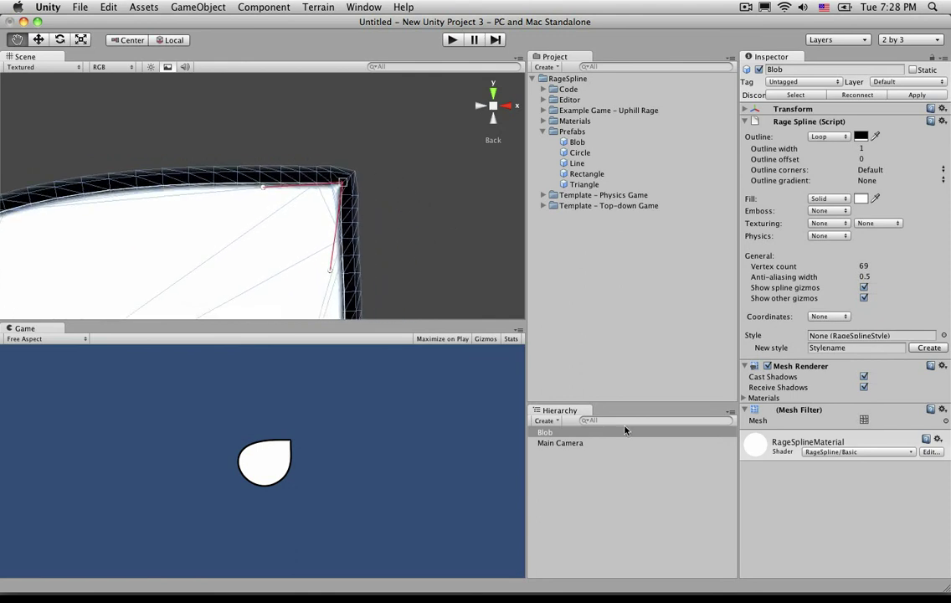
left_click(596, 443)
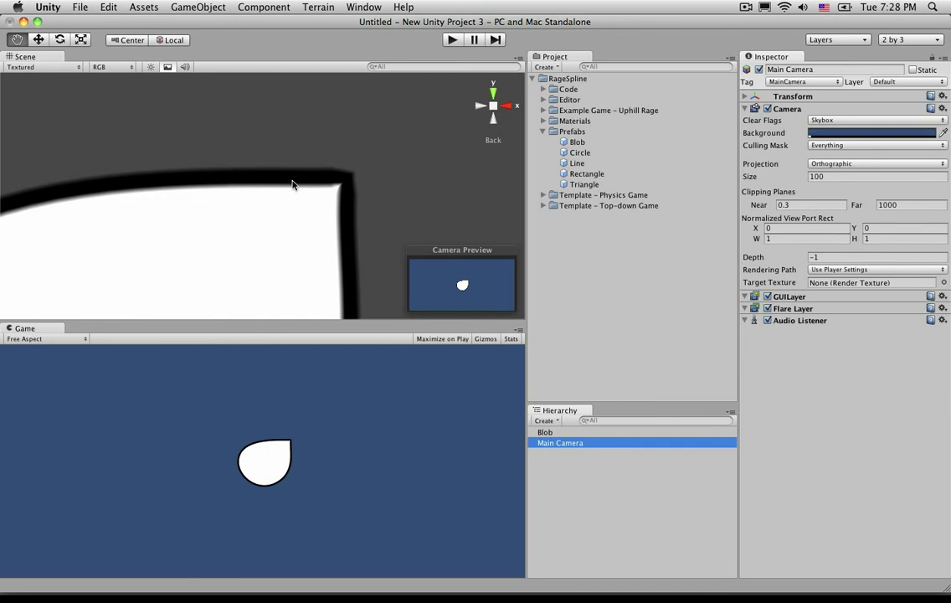
left_click(340, 203)
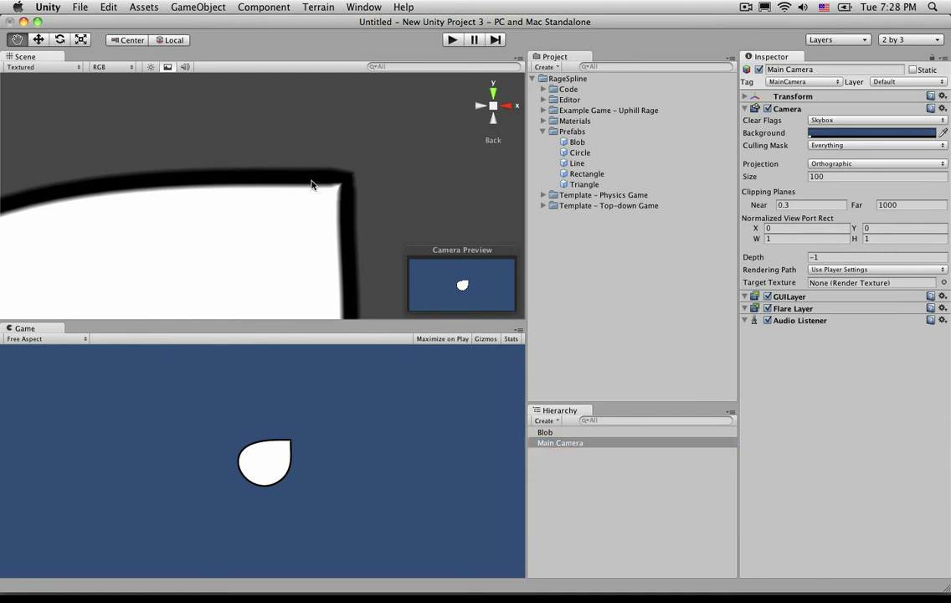
left_click(613, 434)
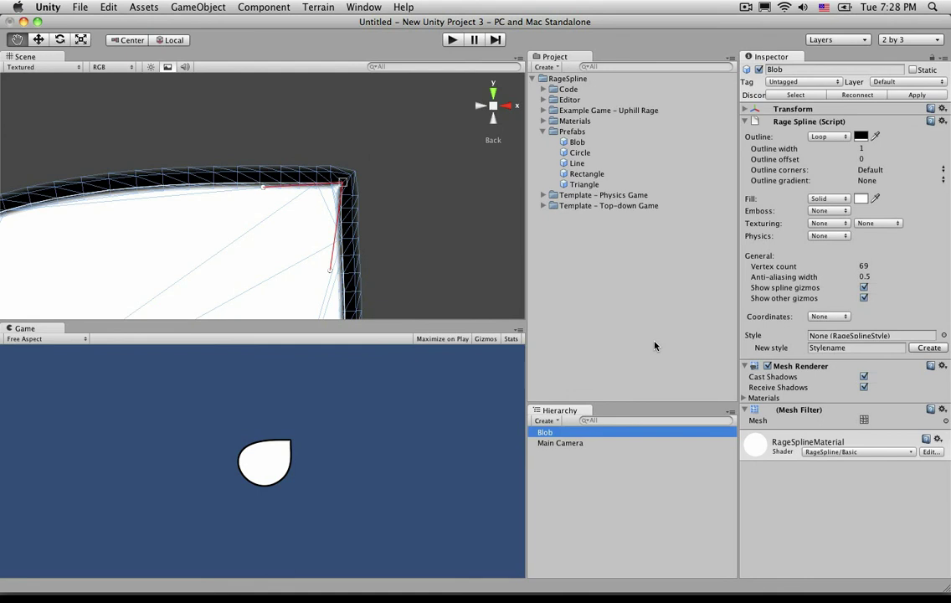
Step: Set the Blob's outline corners to Beak and slightly readjust the sharp corner's two tangent handles
left_click(878, 172)
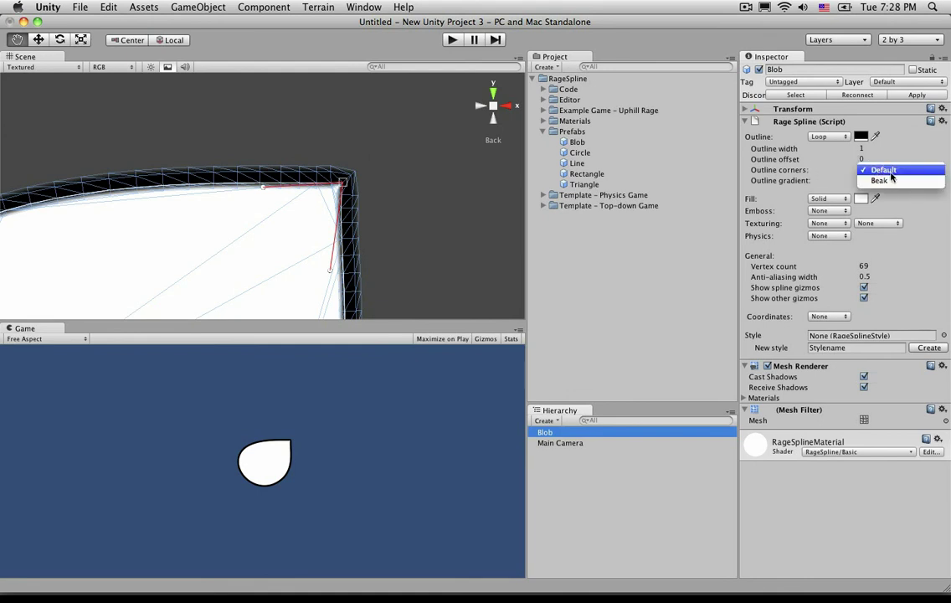
left_click(901, 183)
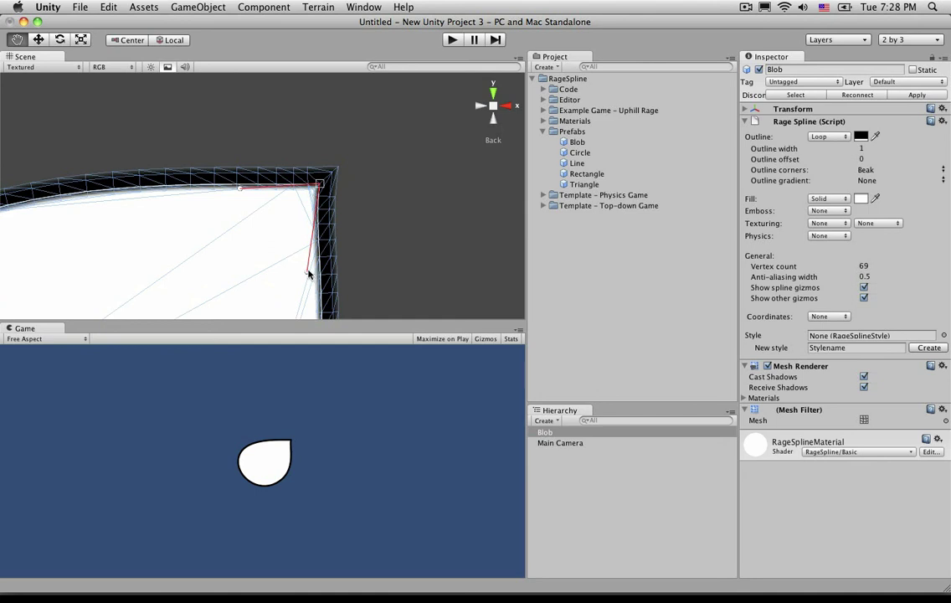
mouse_move(309, 271)
left_mouse_down()
mouse_move(325, 273)
mouse_move(315, 271)
left_mouse_up()
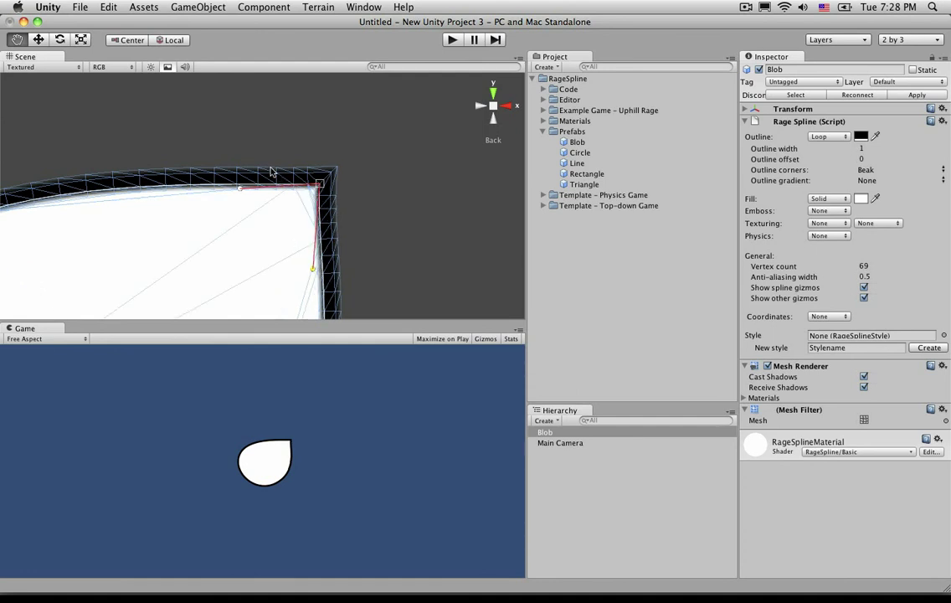
left_click(241, 190)
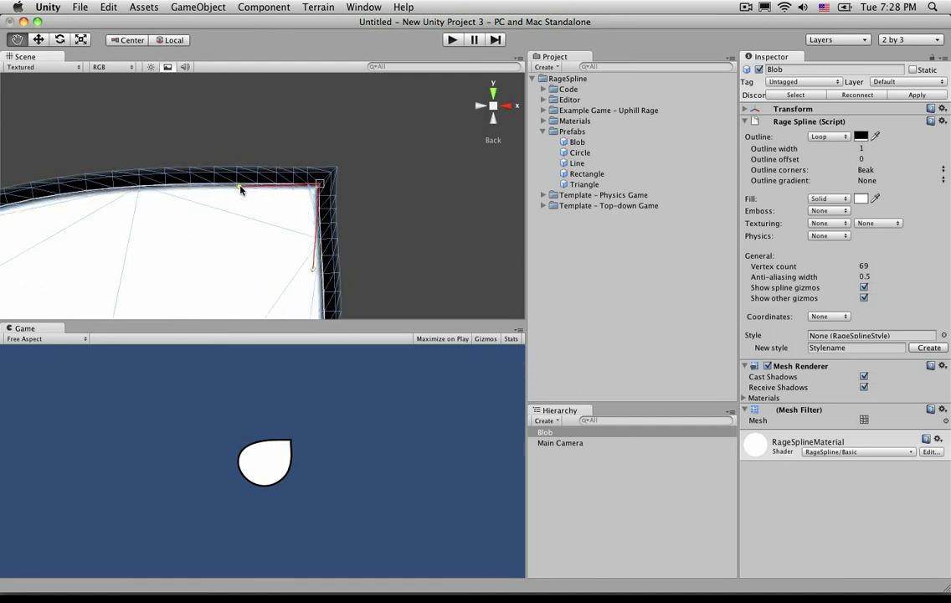
left_click(309, 270)
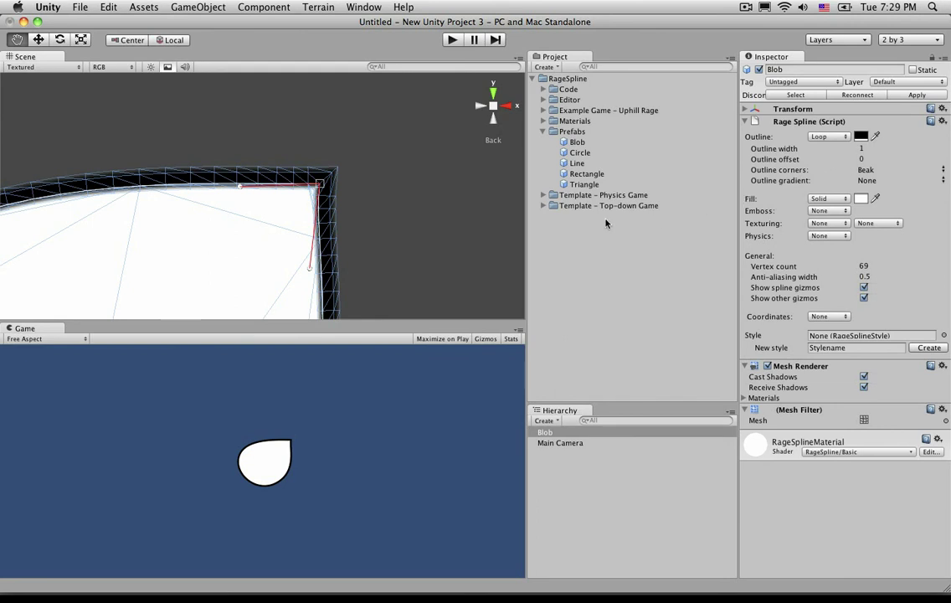
Step: Compare the corner styles on the whole Blob by switching outline corners to Default and back to Beak
scroll(391, 223, "down", 4)
scroll(391, 223, "down", 2)
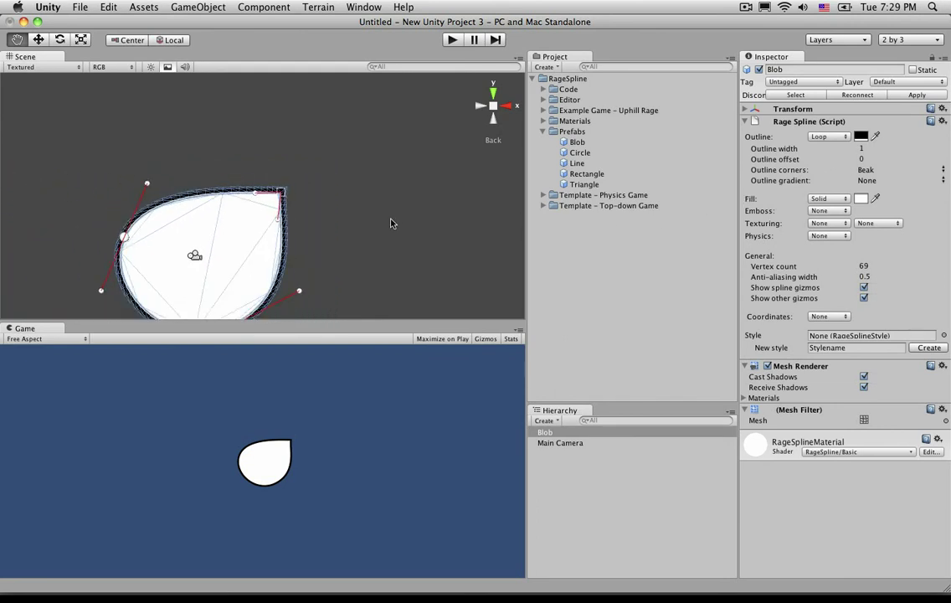
left_click(864, 170)
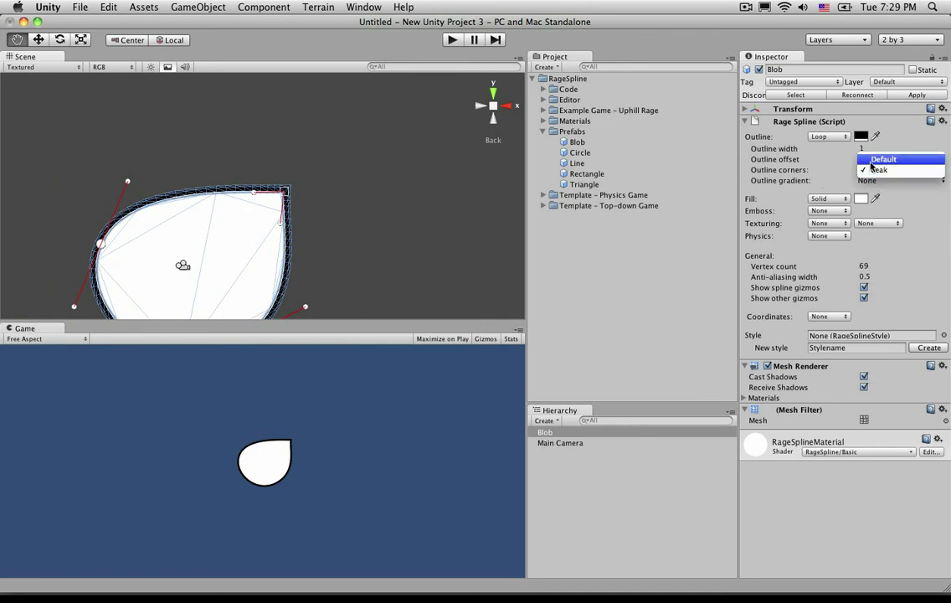
left_click(871, 161)
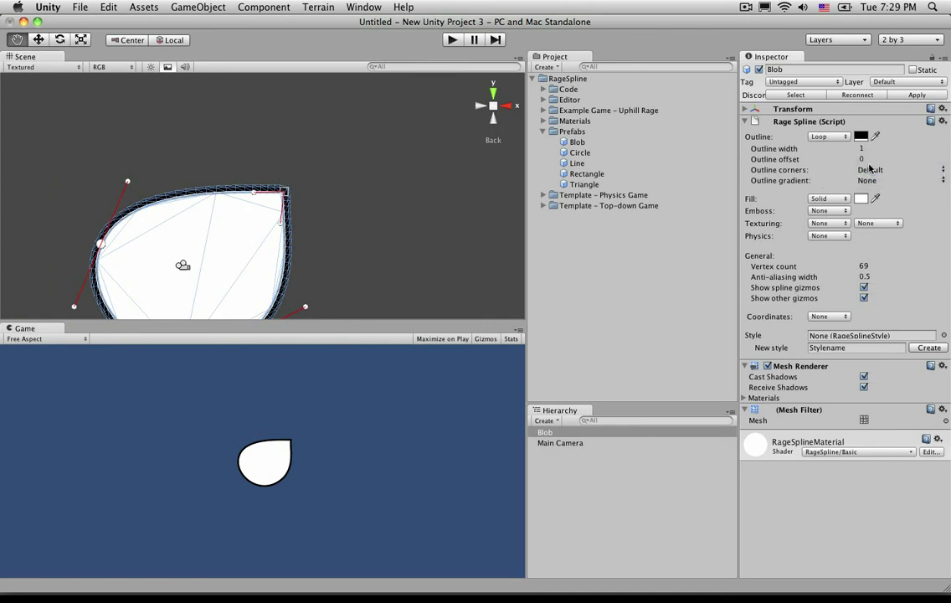
left_click(869, 169)
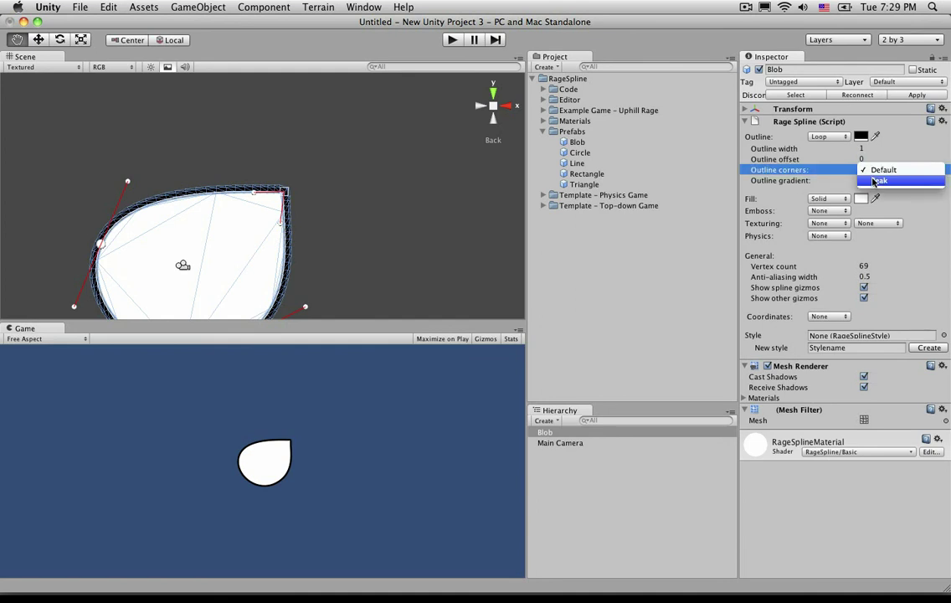
left_click(874, 182)
Step: Try the Default and Inverse outline gradients on the Blob, and set the gradient back to None
left_click(873, 182)
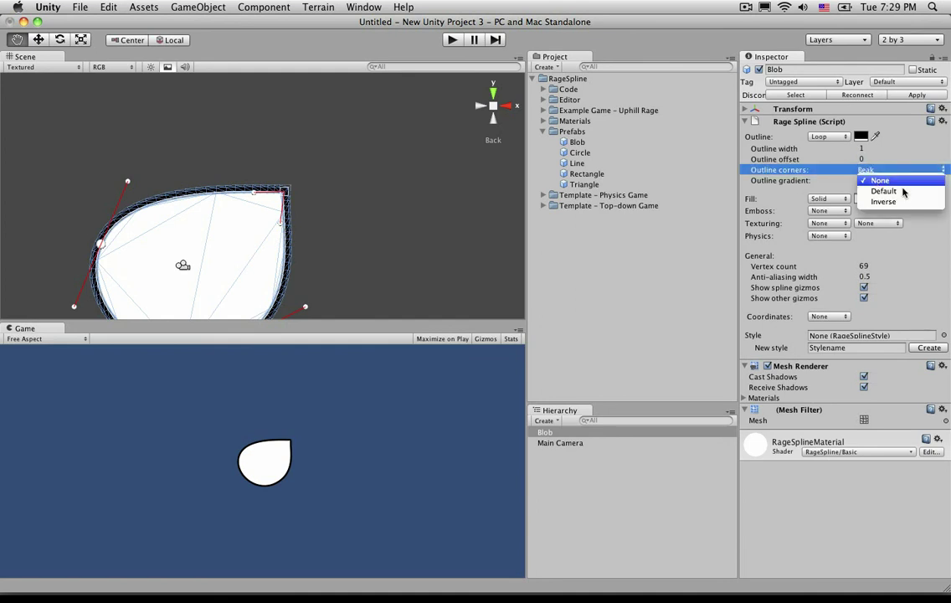
left_click(900, 191)
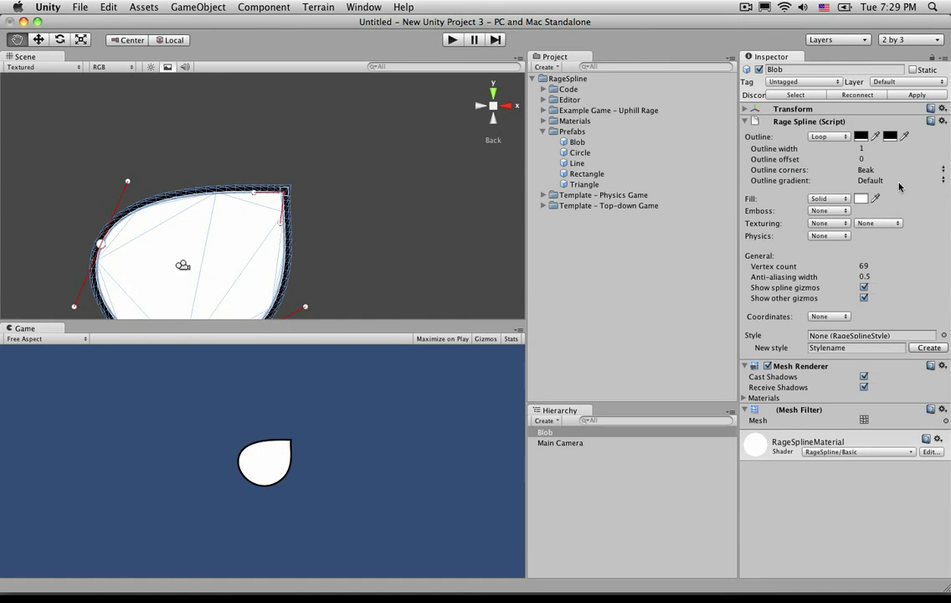
left_click(875, 180)
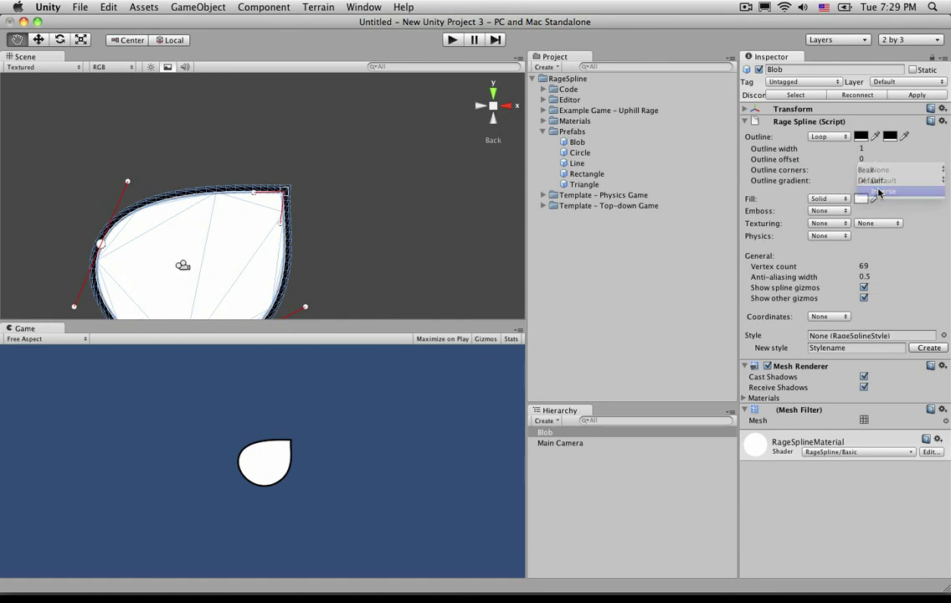
left_click(879, 191)
left_click(872, 181)
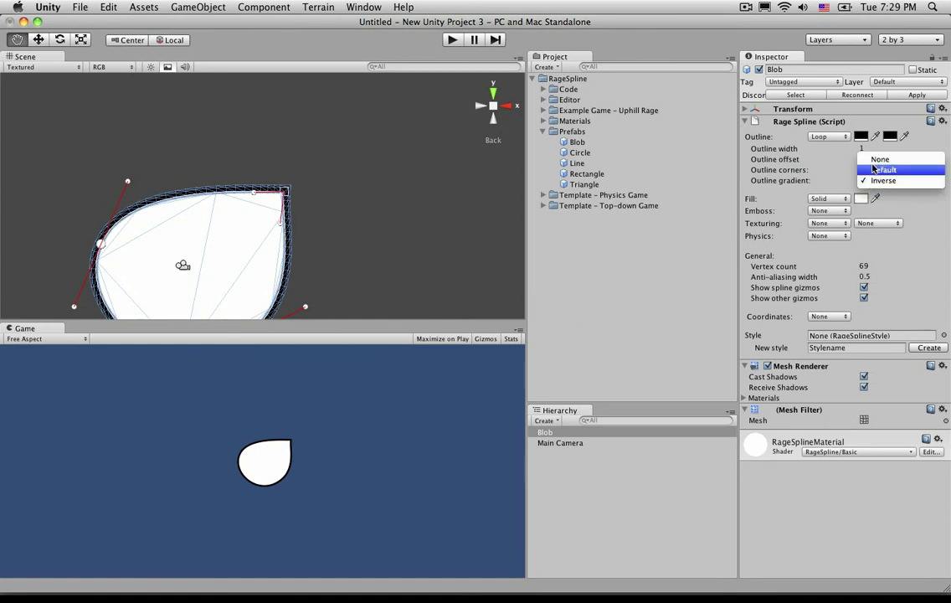
left_click(877, 159)
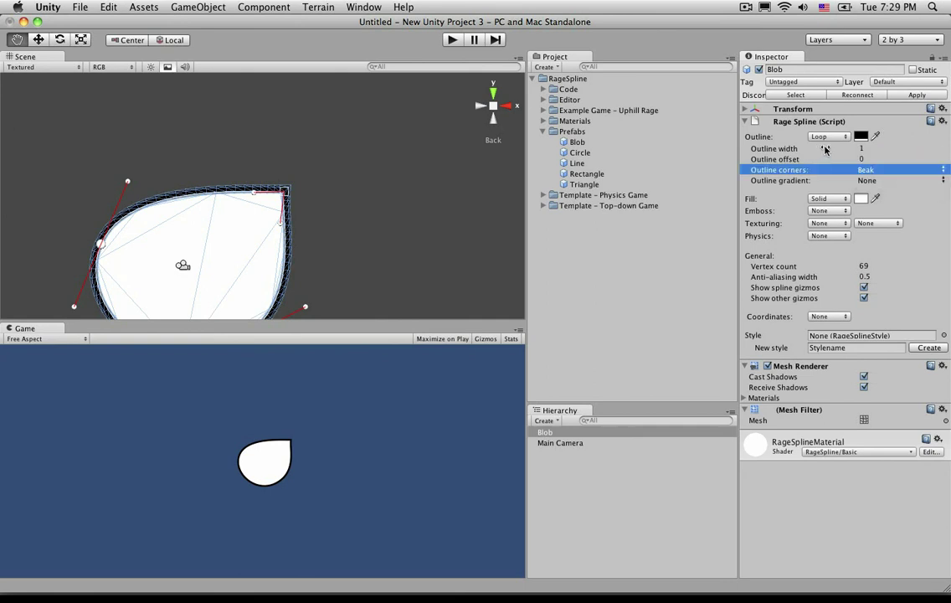
Step: Increase the Blob's outline width to about 7.86 and set its outline gradient to Default, switching briefly to None to compare the colour settings
left_click_drag(853, 150, 949, 144)
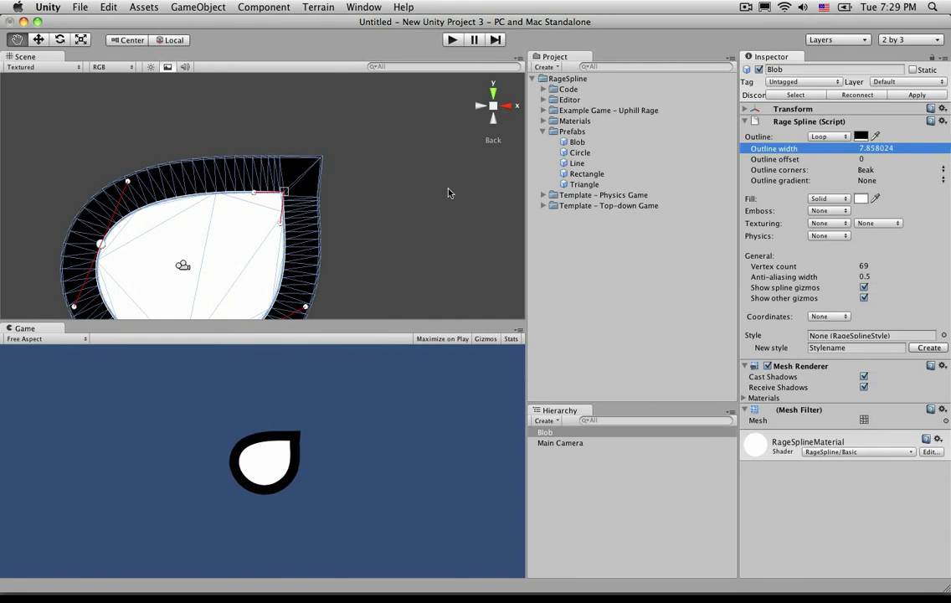
scroll(447, 189, "down", 2)
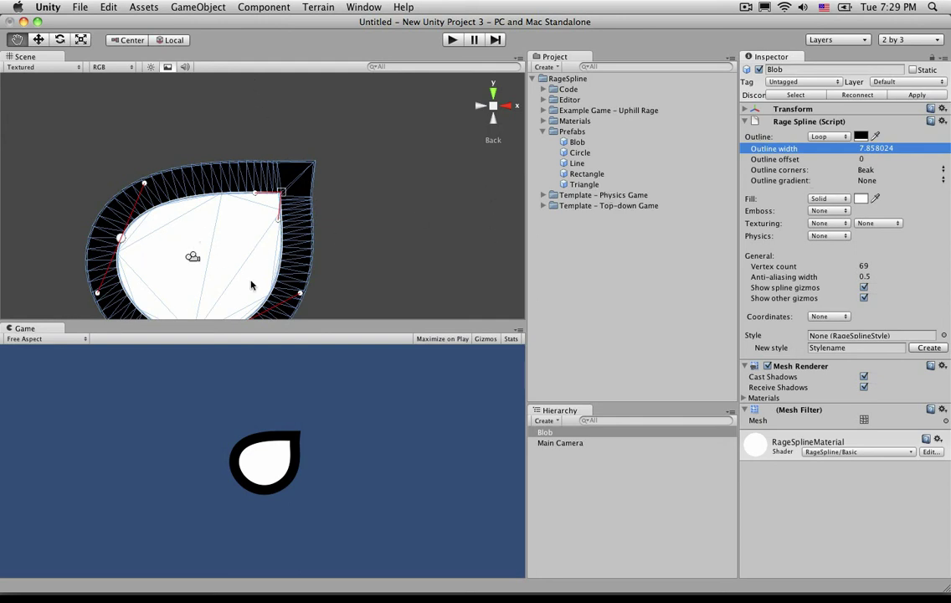
left_click(883, 182)
left_click(891, 192)
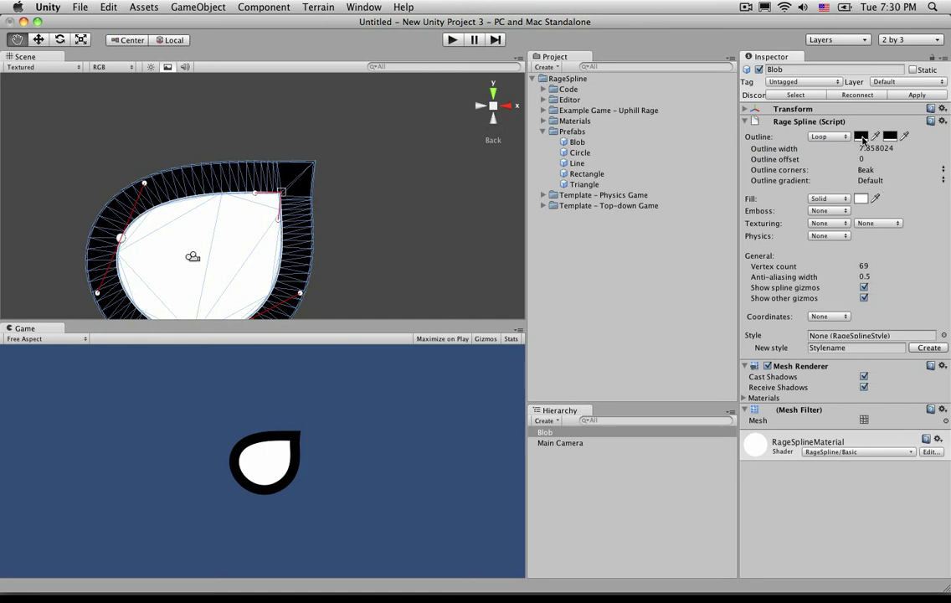
left_click(888, 180)
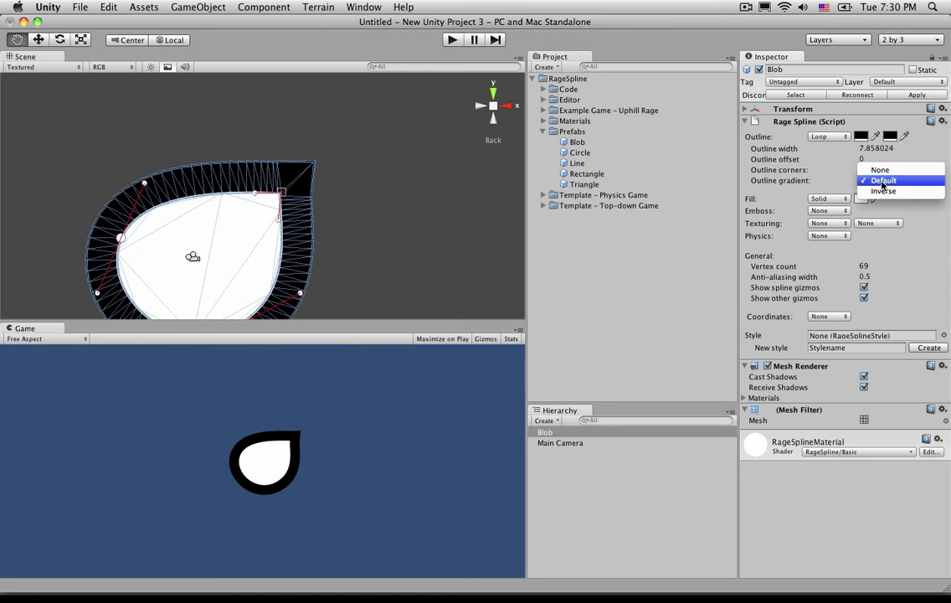
left_click(880, 170)
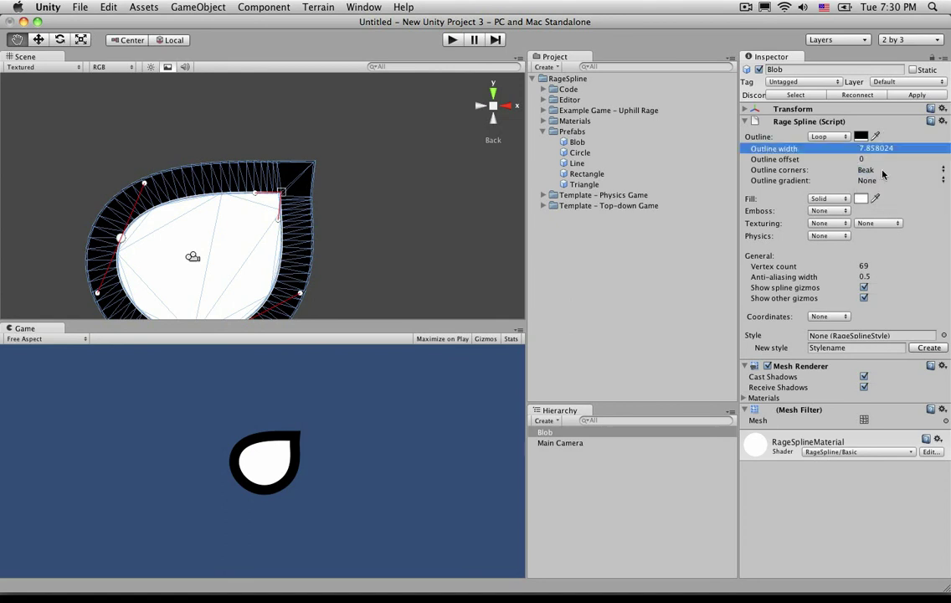
left_click(880, 182)
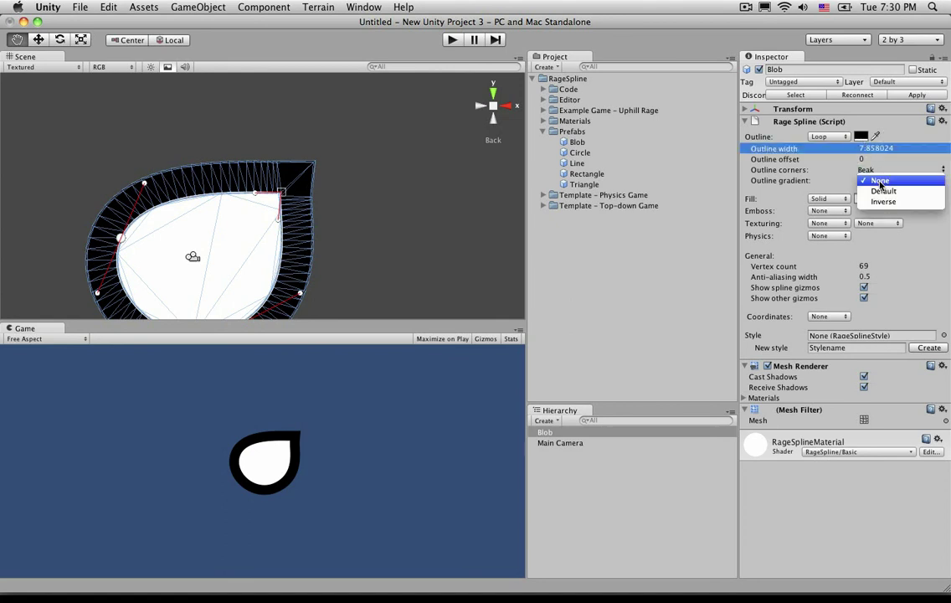
left_click(888, 192)
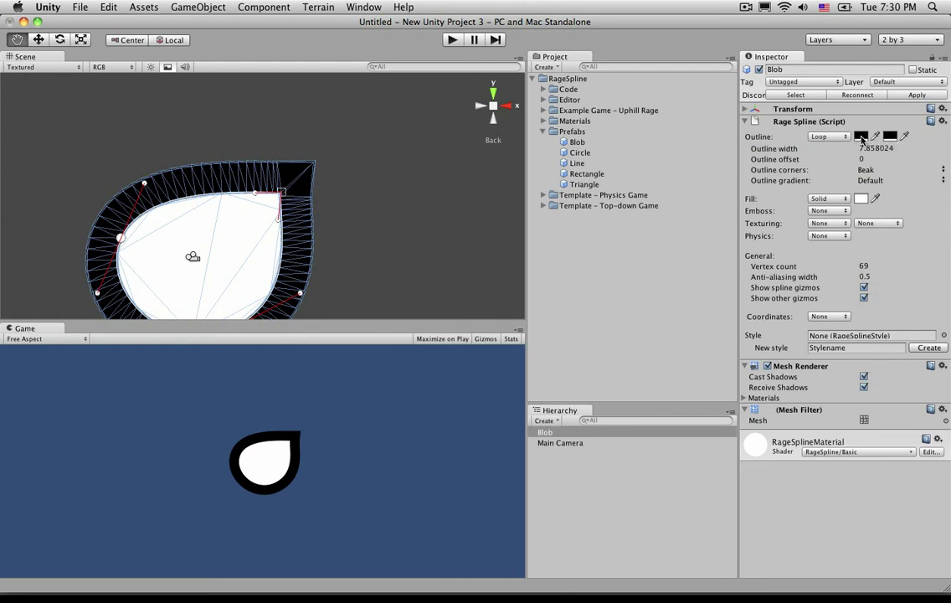
Step: Set the Blob's first outline colour to bright yellow-green (R 226, G 255, B 0)
left_click(861, 137)
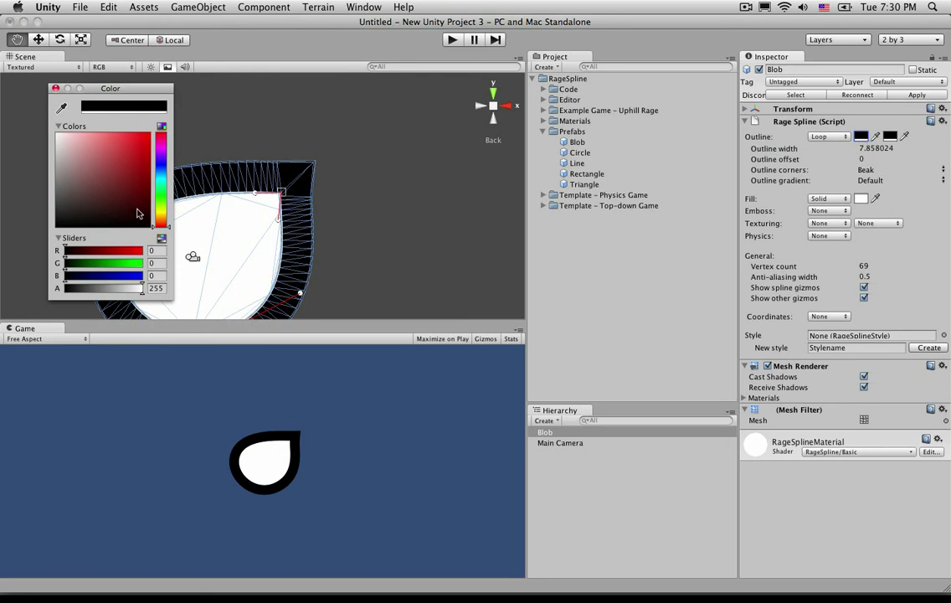
left_click(155, 208)
mouse_move(157, 212)
left_mouse_down()
mouse_move(158, 202)
mouse_move(165, 213)
left_mouse_up()
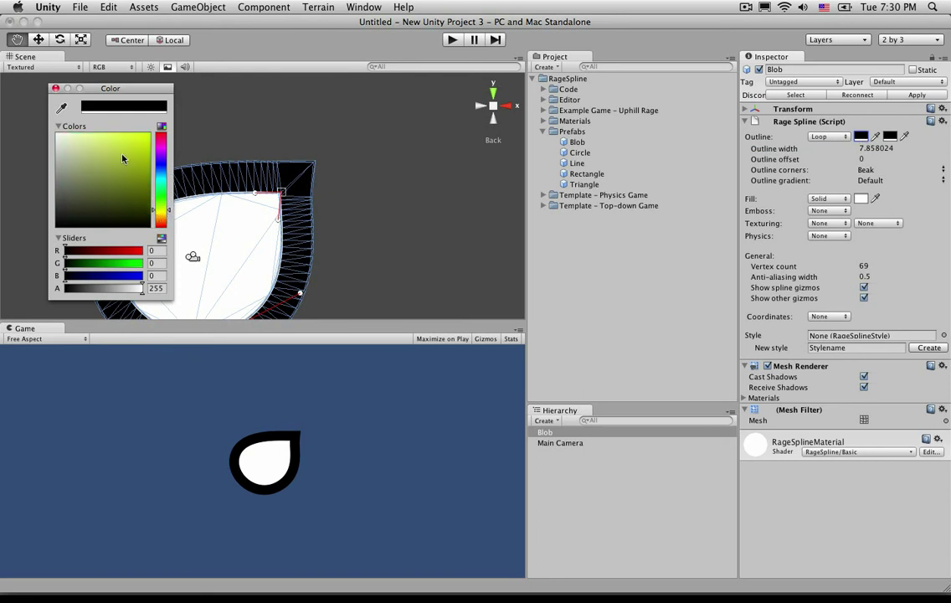
left_click_drag(108, 135, 147, 136)
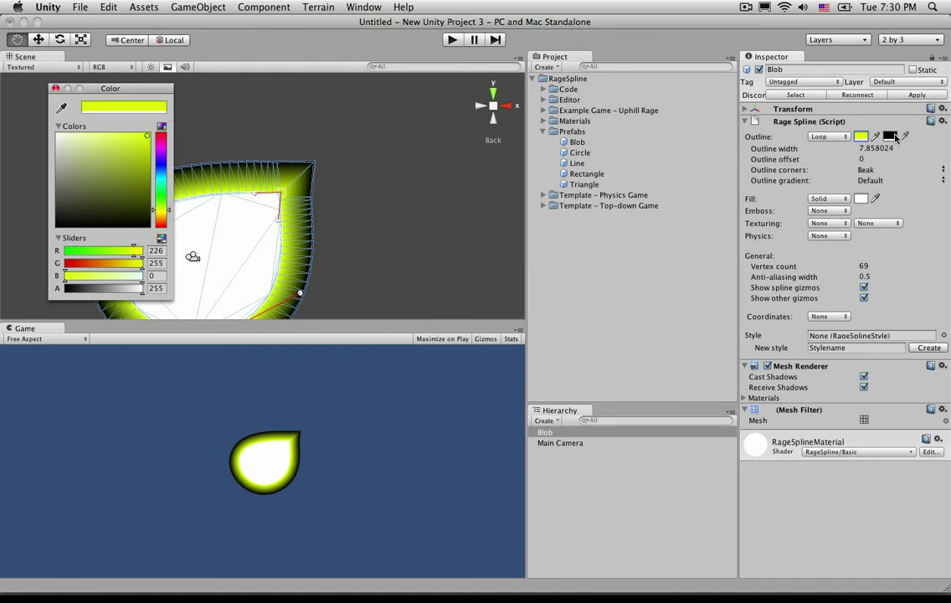
Step: Set the Blob's second outline colour to blue (55, 0, 255) and view the gradient without gizmos by selecting the Main Camera, then reselecting the Blob
left_click(890, 135)
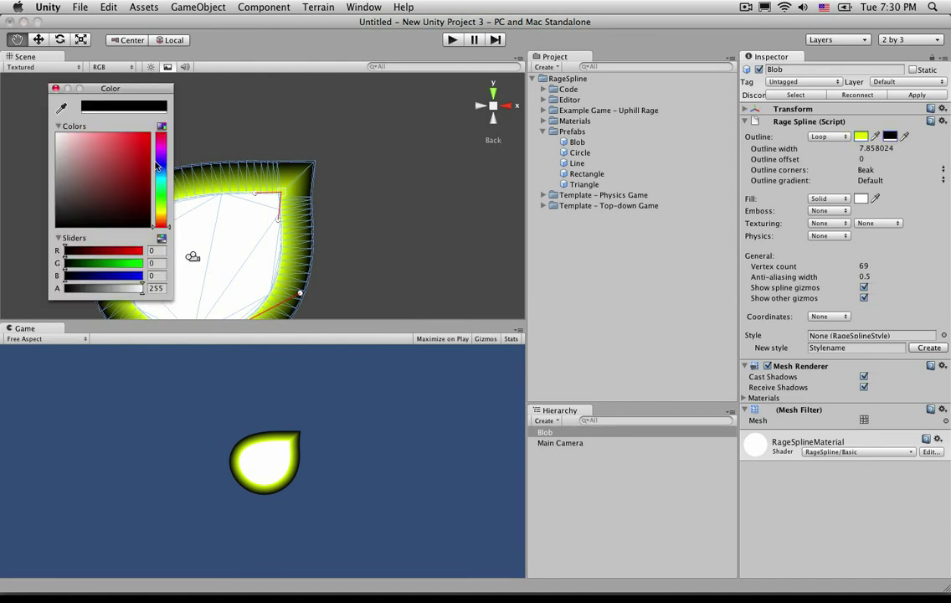
mouse_move(160, 135)
left_mouse_down()
mouse_move(165, 155)
mouse_move(151, 141)
left_mouse_up()
left_click(150, 136)
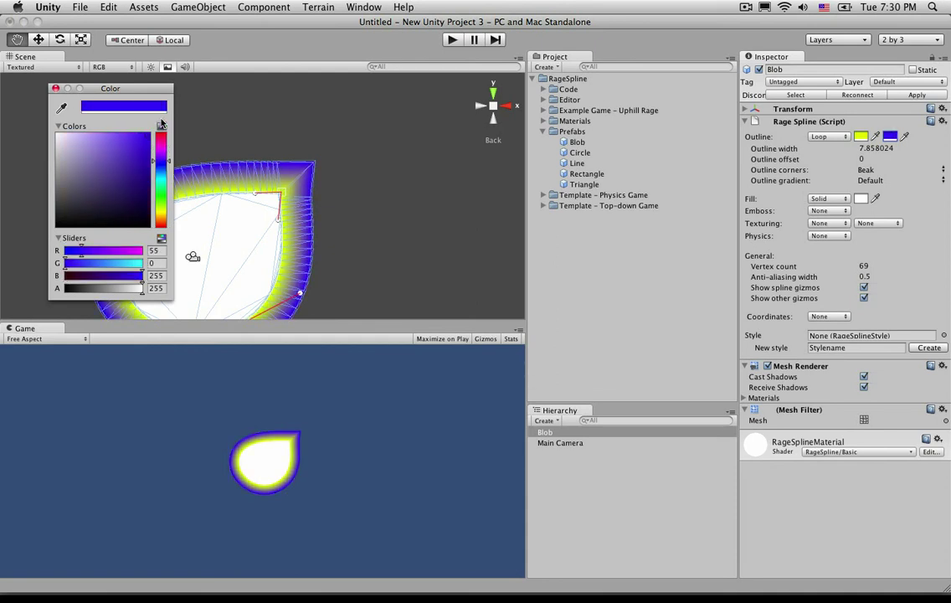
left_click(372, 168)
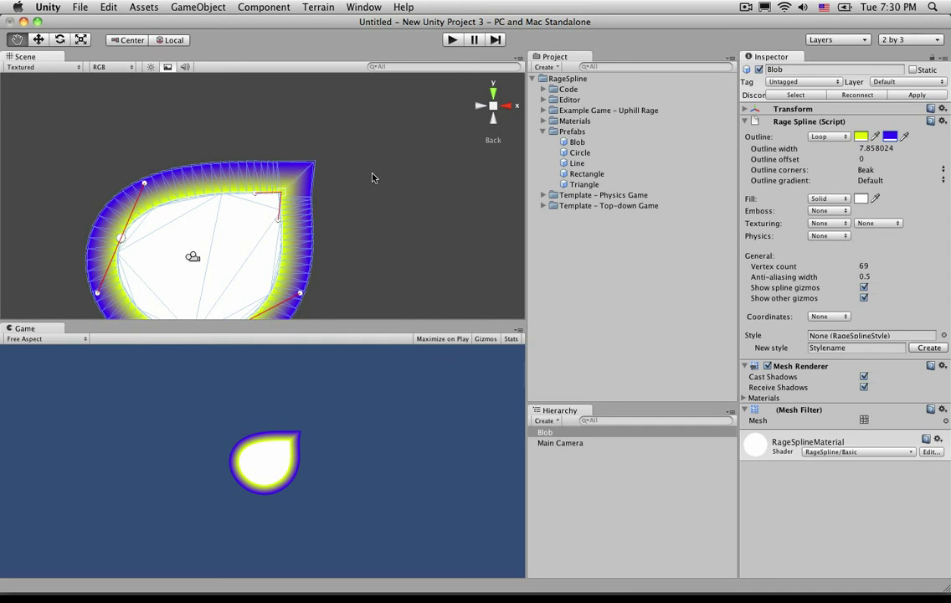
left_click(601, 444)
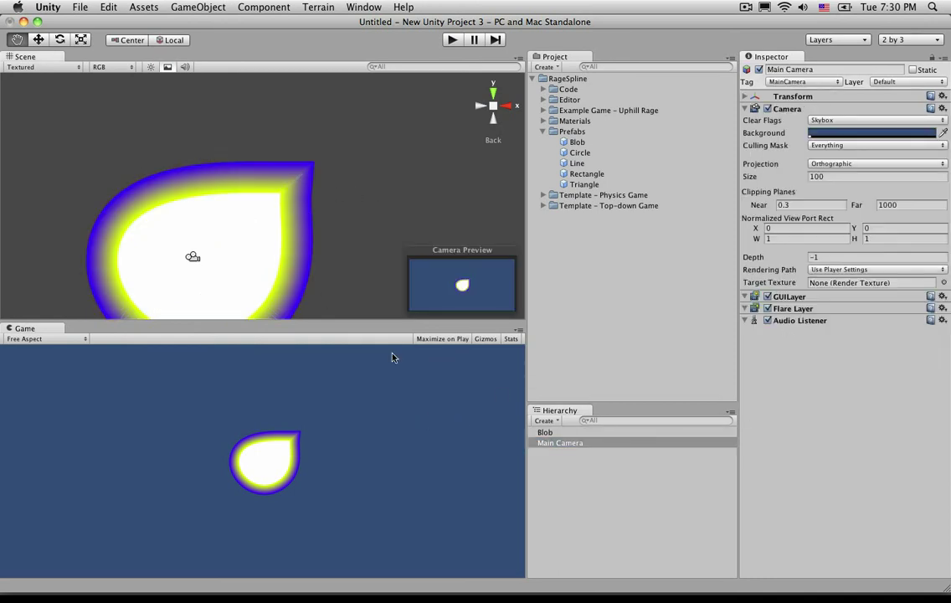
left_click(636, 432)
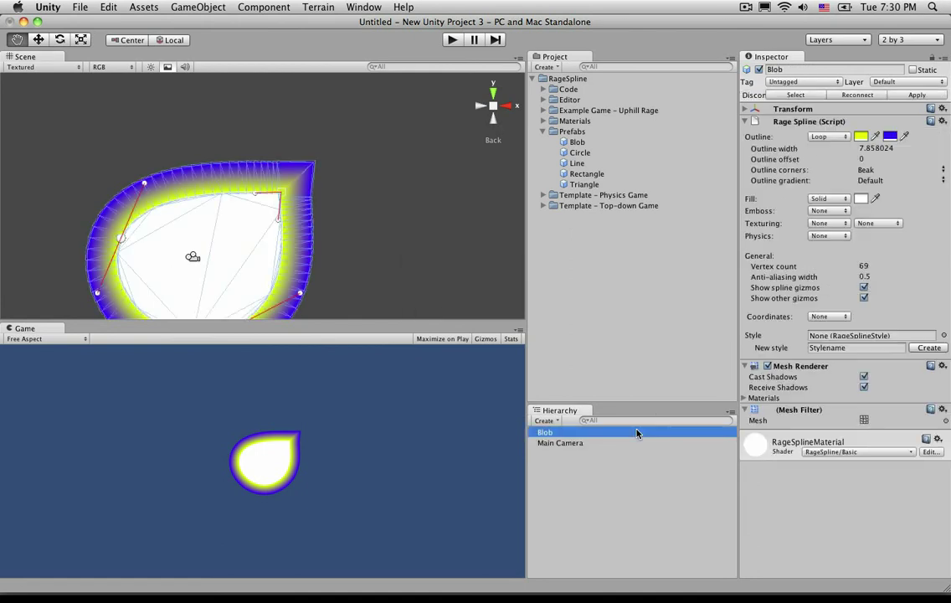
Step: Compare the gradient directions on the whole Blob by switching the outline gradient to Inverse, back to Default, and to Inverse again
left_click(878, 181)
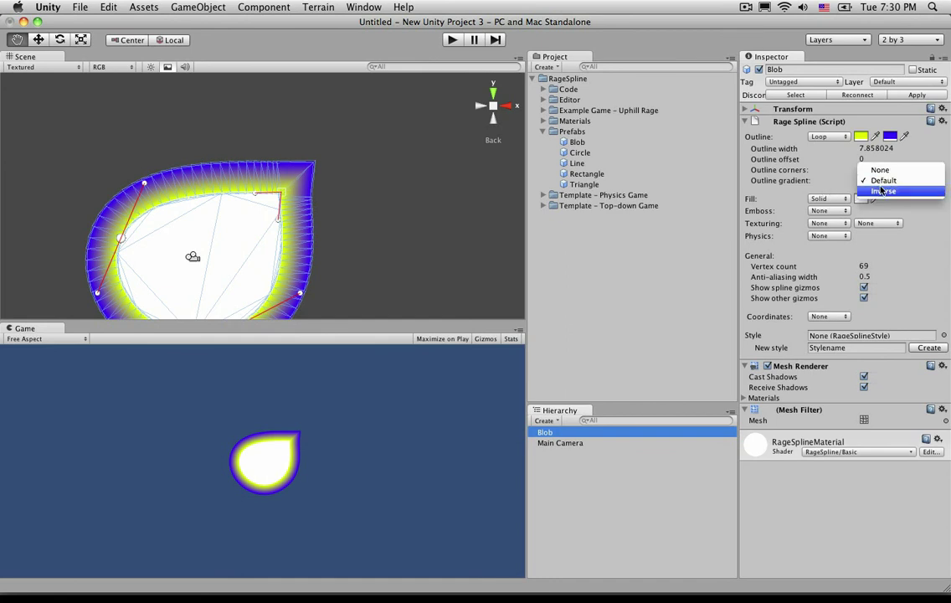
left_click(880, 192)
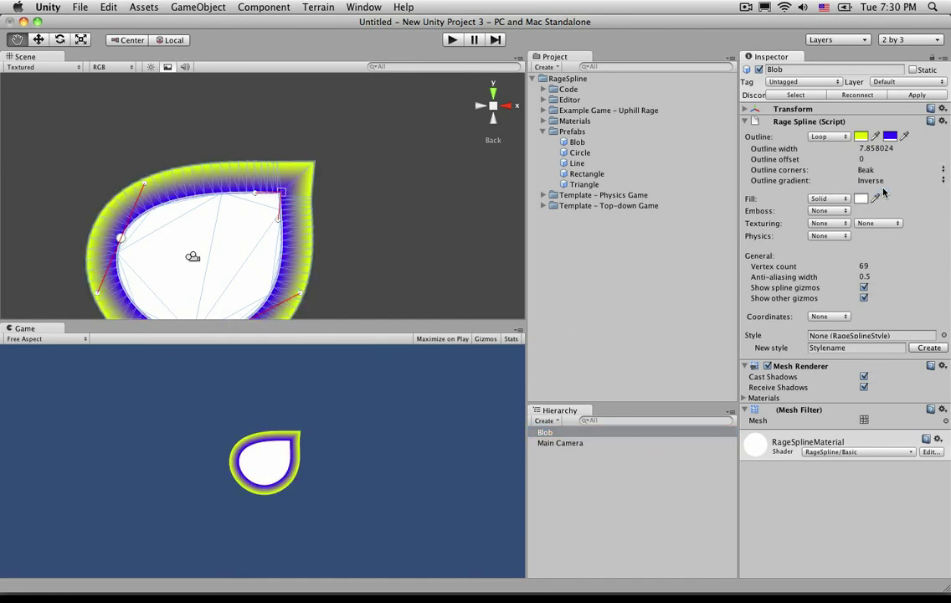
left_click(875, 180)
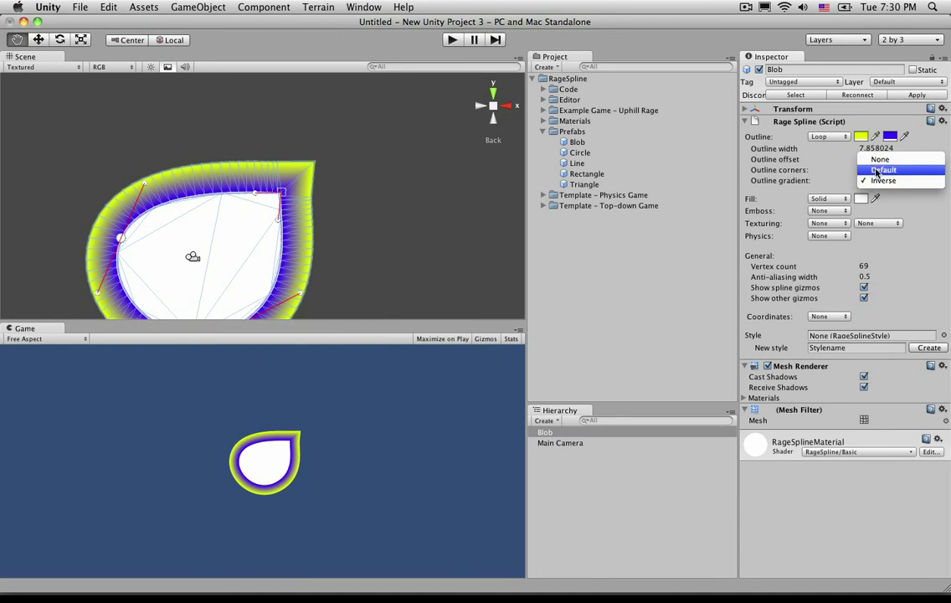
left_click(879, 171)
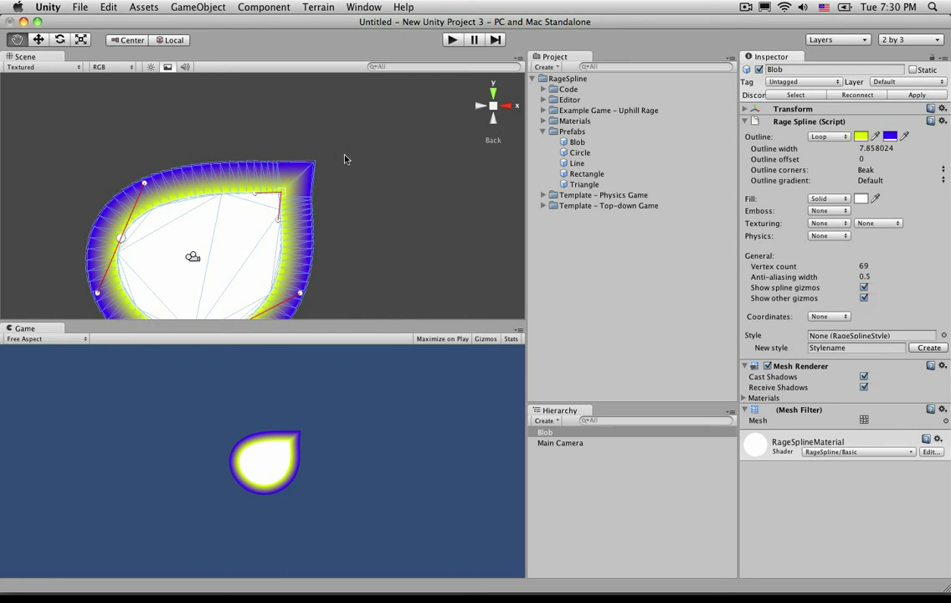
left_click(875, 180)
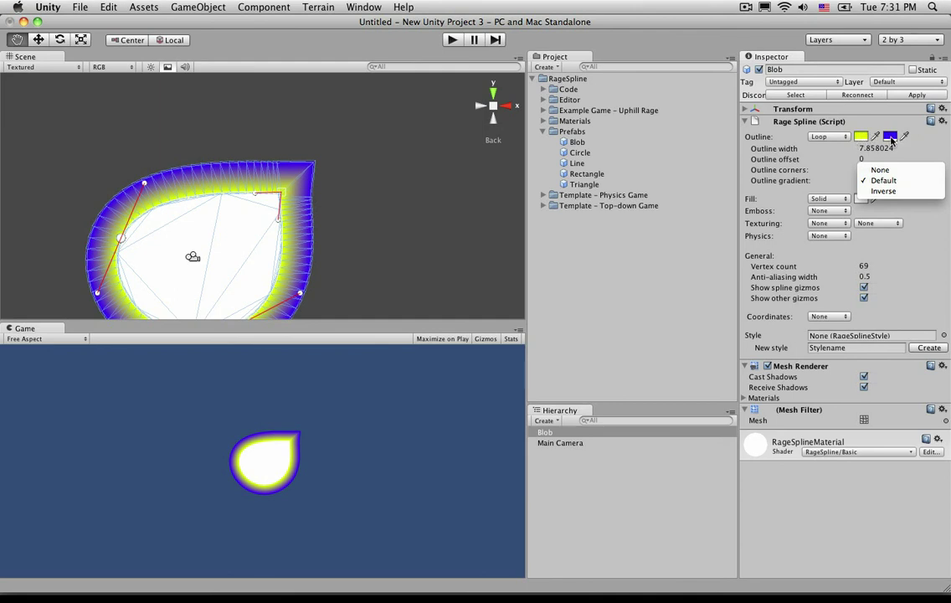
left_click(893, 192)
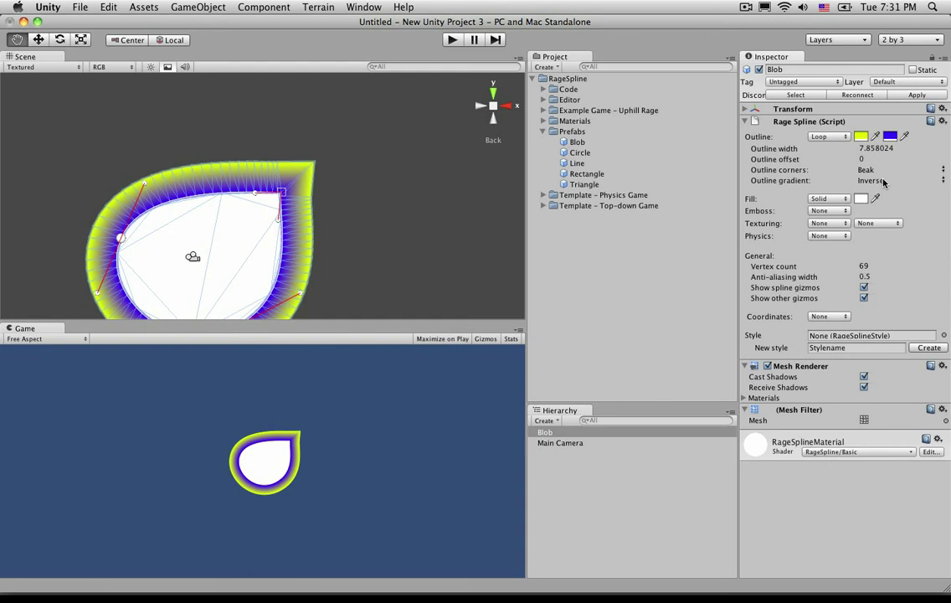
scroll(465, 218, "down", 3)
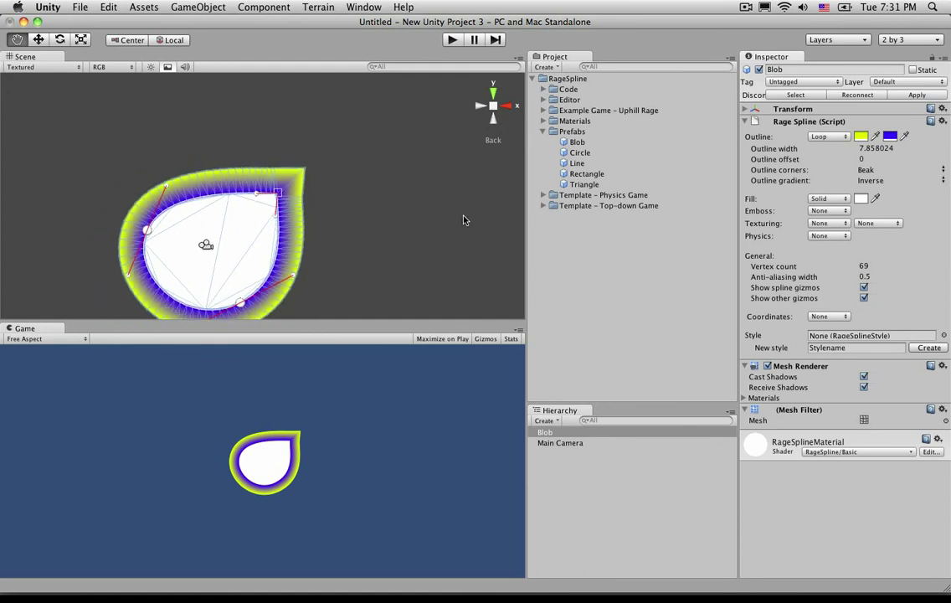
Step: Set the Blob's outline gradient to None and its outline colour to black
left_click(868, 181)
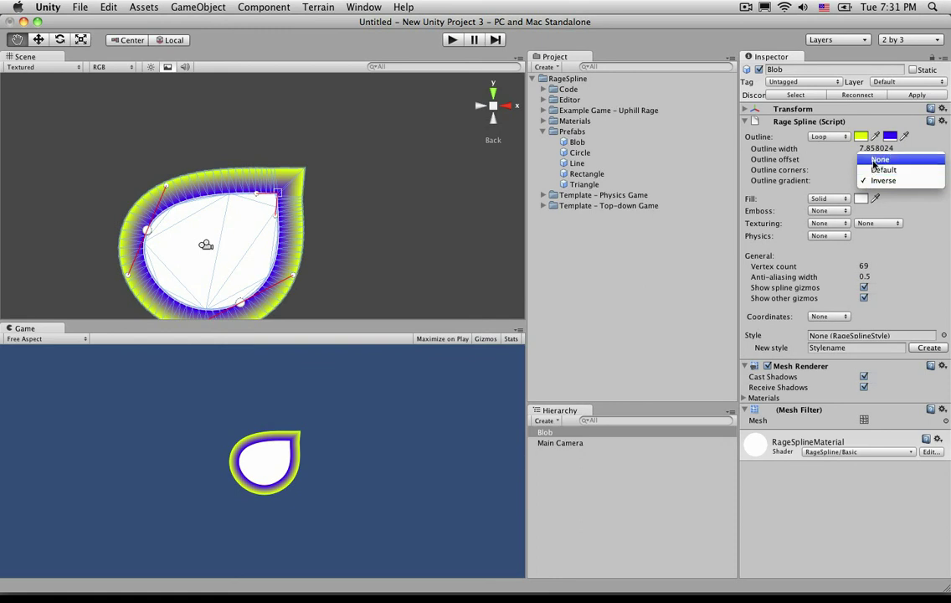
left_click(873, 159)
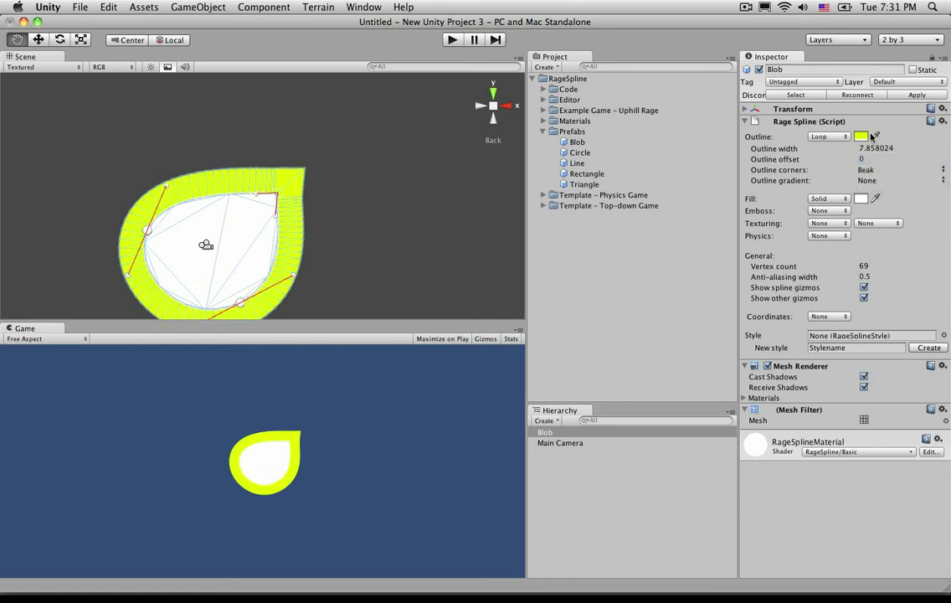
left_click(866, 138)
left_click_drag(95, 188, 42, 215)
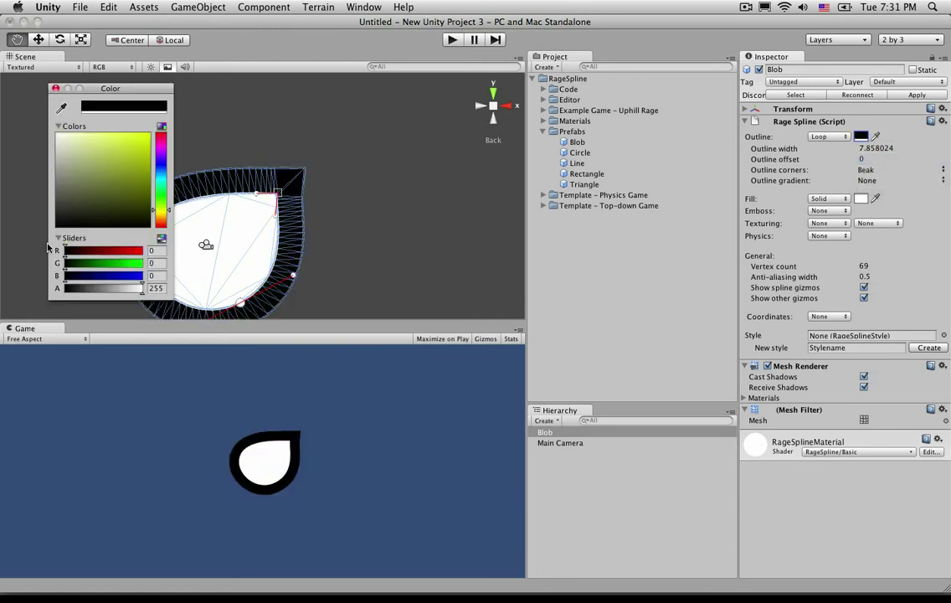
left_click(56, 88)
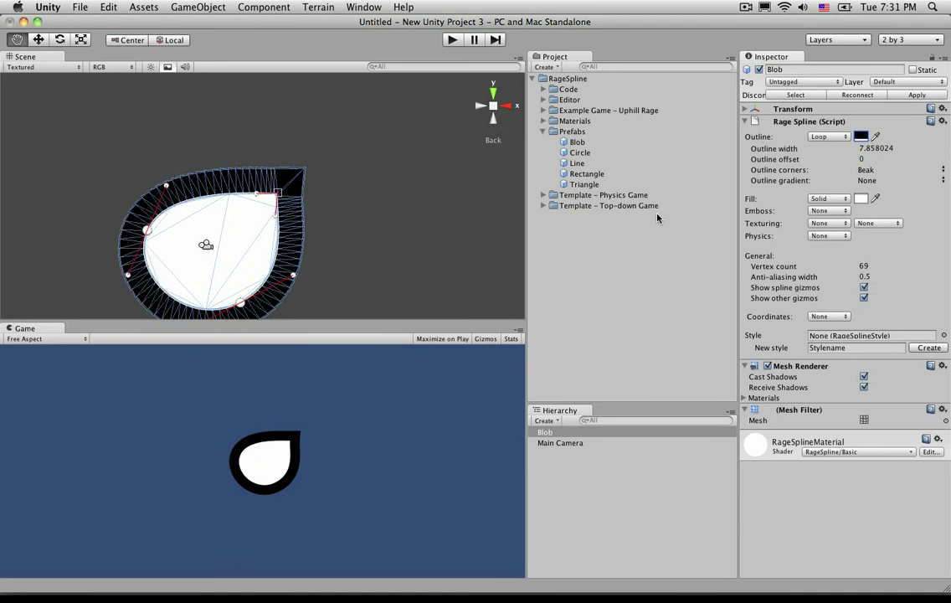
Step: Reduce the Blob's outline width to about 3.53
left_click(848, 150)
left_click_drag(847, 150, 753, 152)
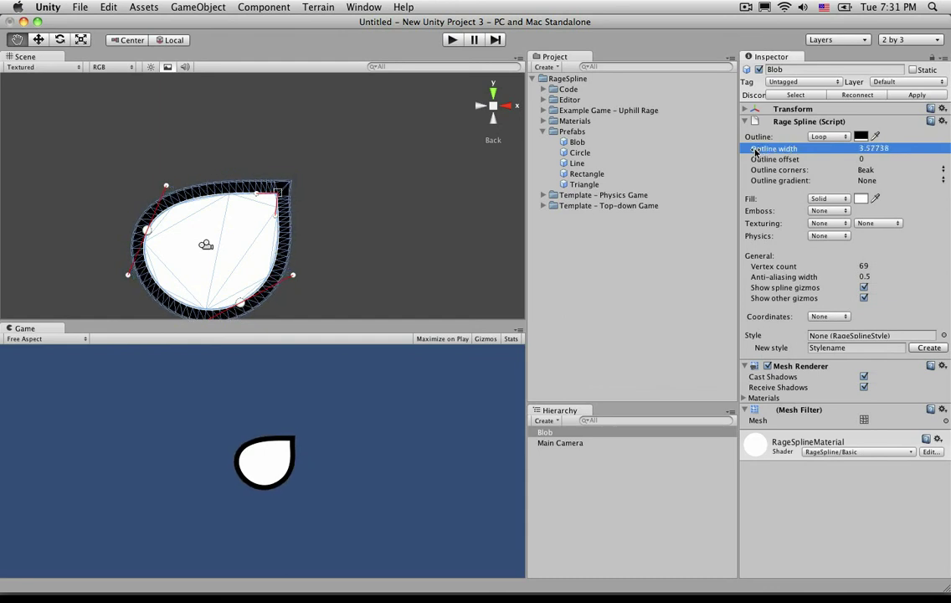